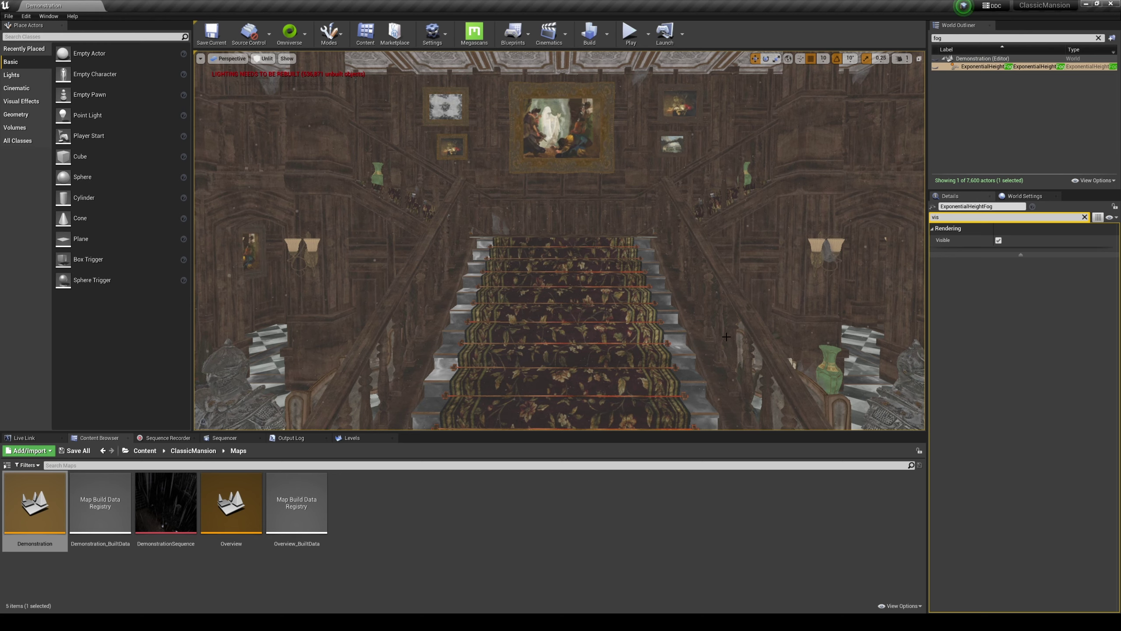
Locate GPU Lightmass among the build options and check in the plugin list whether its plugin is enabled
left_click(607, 34)
mouse_move(657, 80)
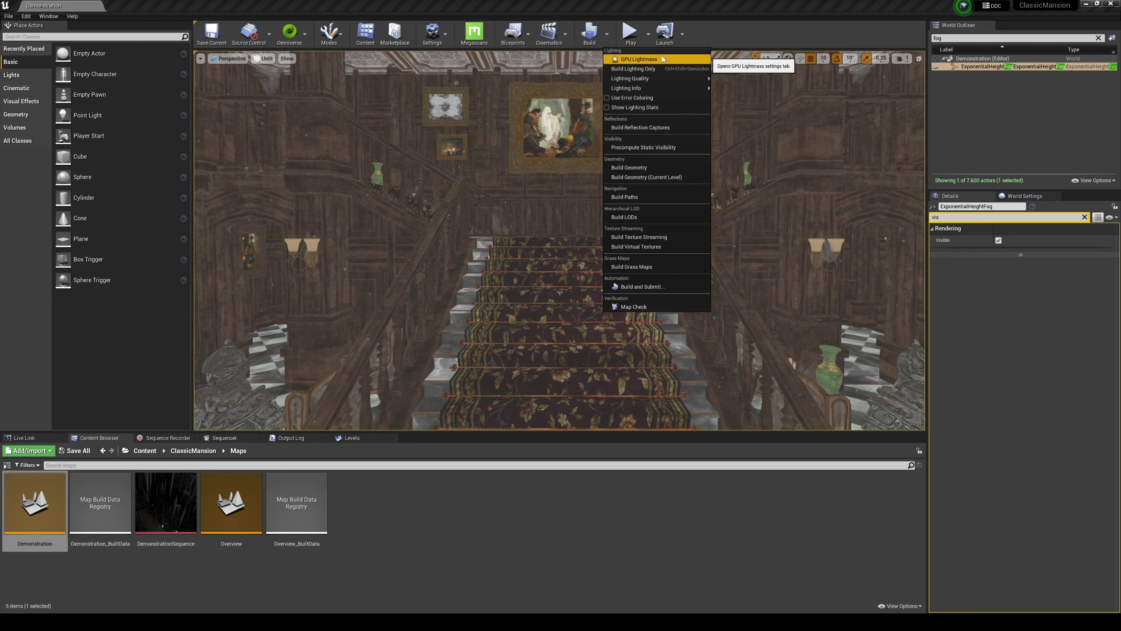
left_click(398, 287)
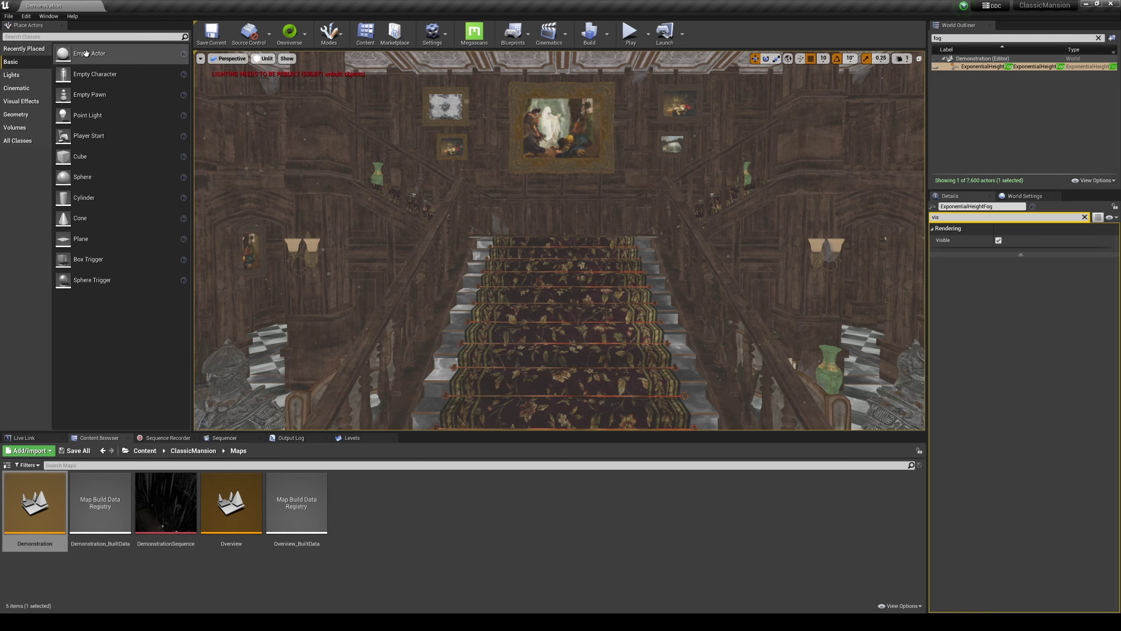
left_click(26, 16)
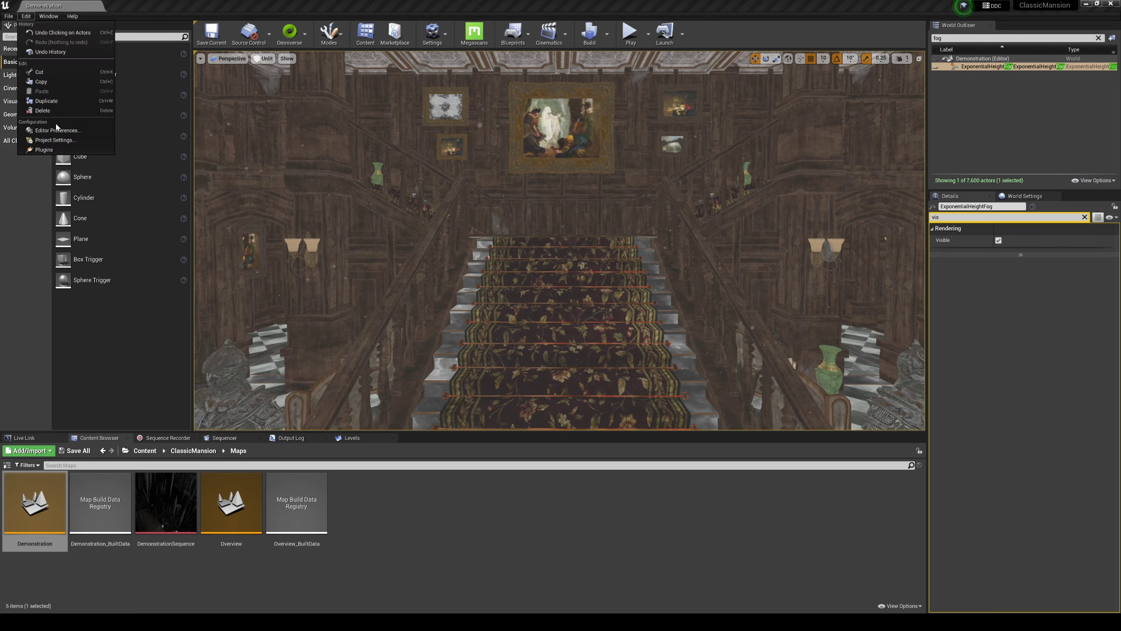
left_click(51, 150)
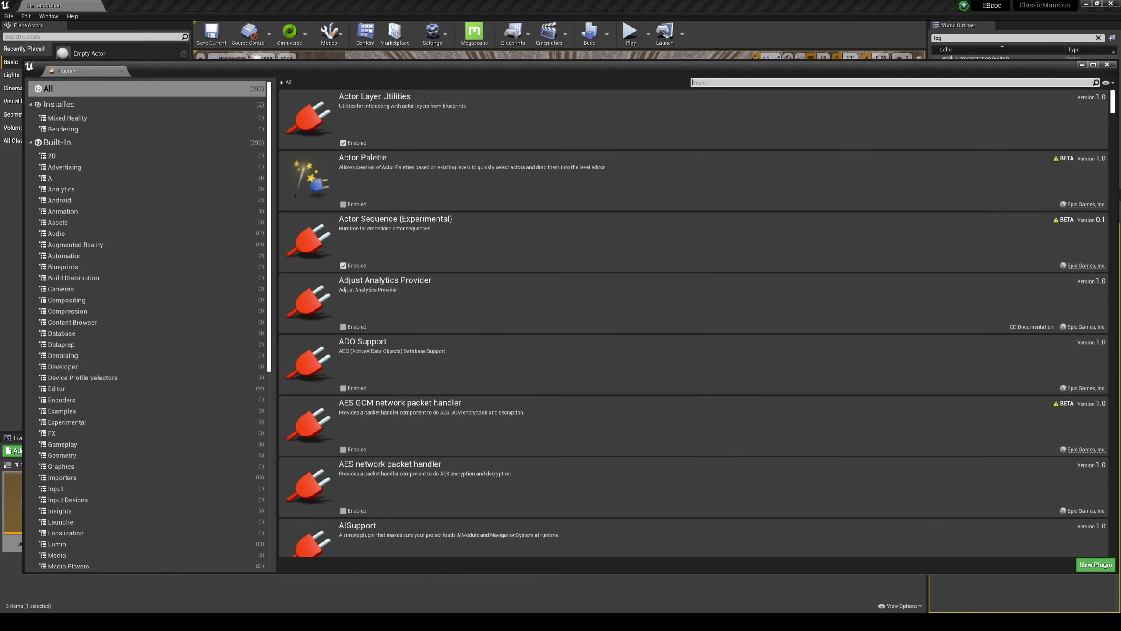
type("lightma")
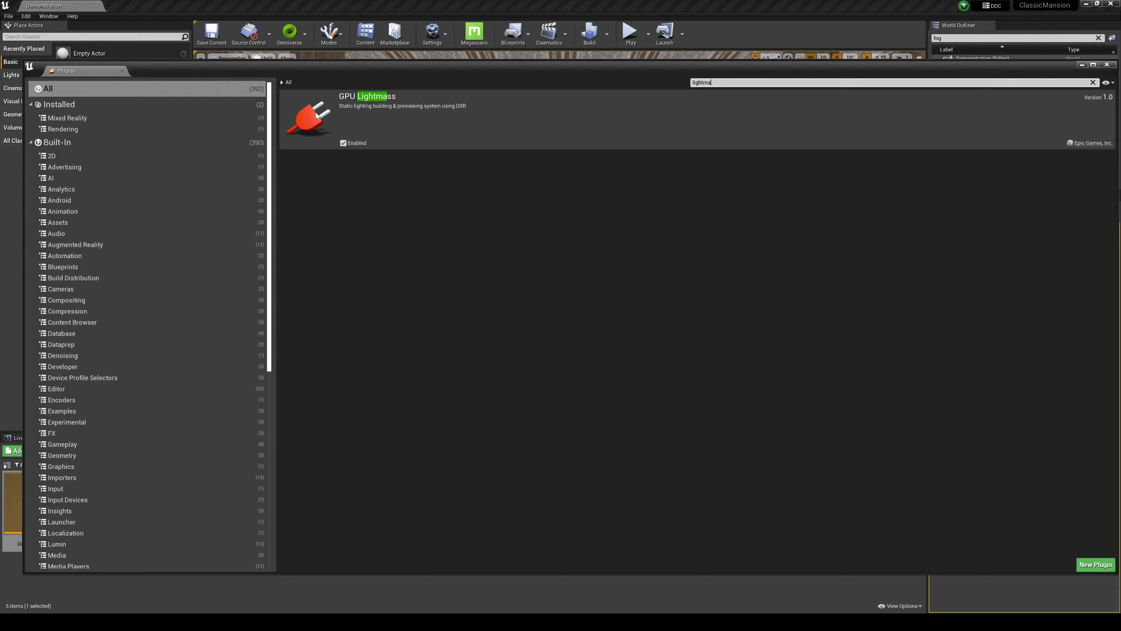
left_click(1107, 65)
Check the project settings for the Windows default RHI and the virtual texture support and lightmap options
left_click(26, 16)
left_click(55, 140)
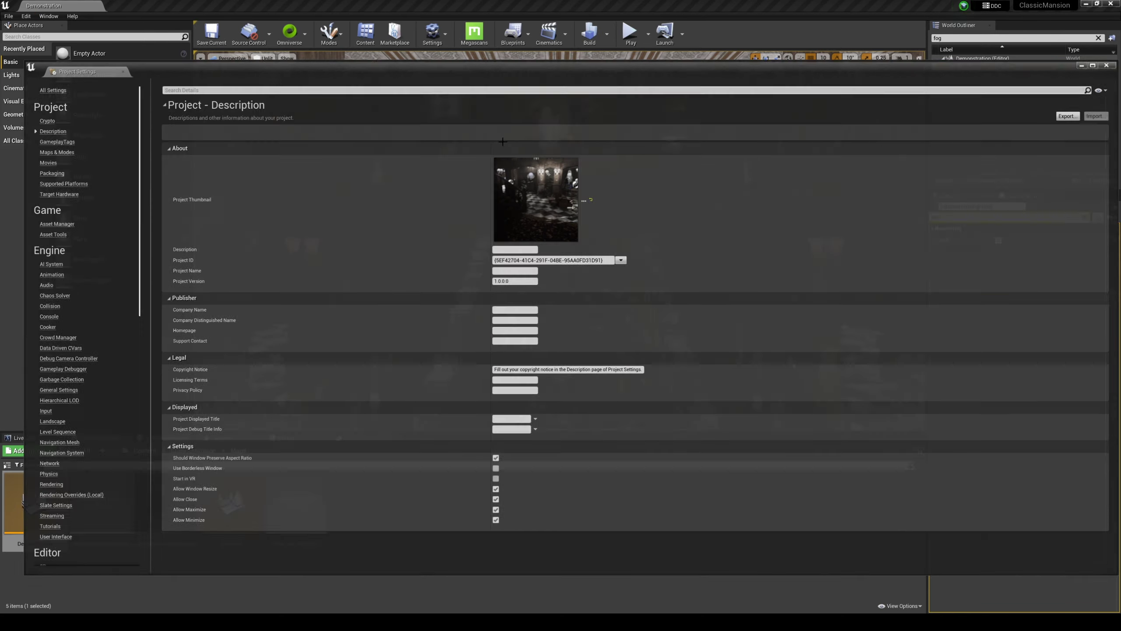
type("rhi")
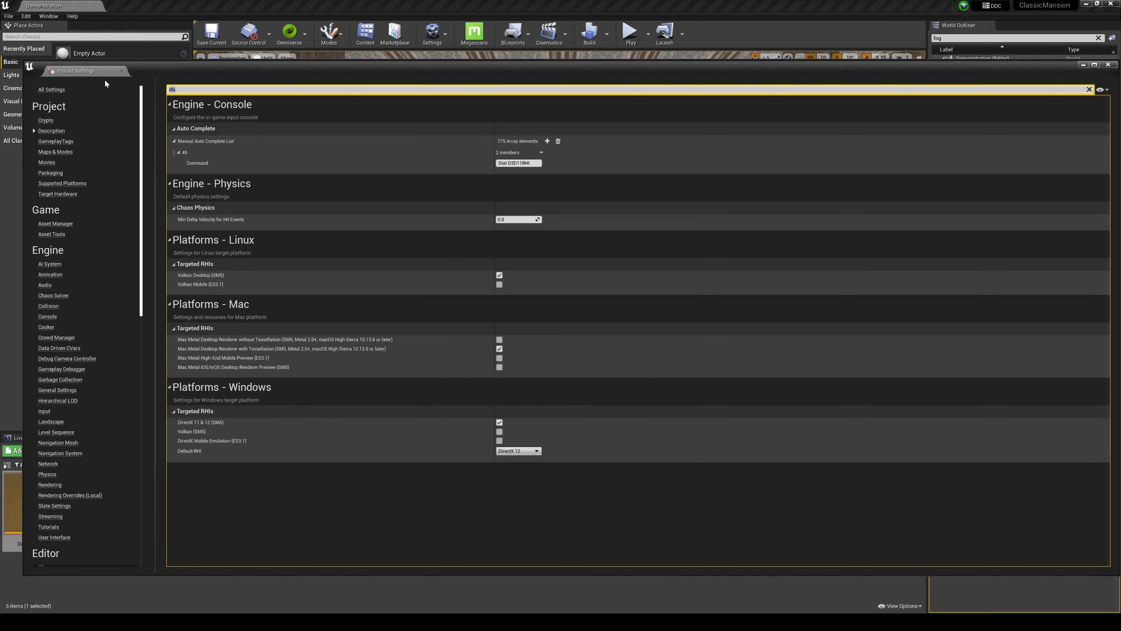
type("texture")
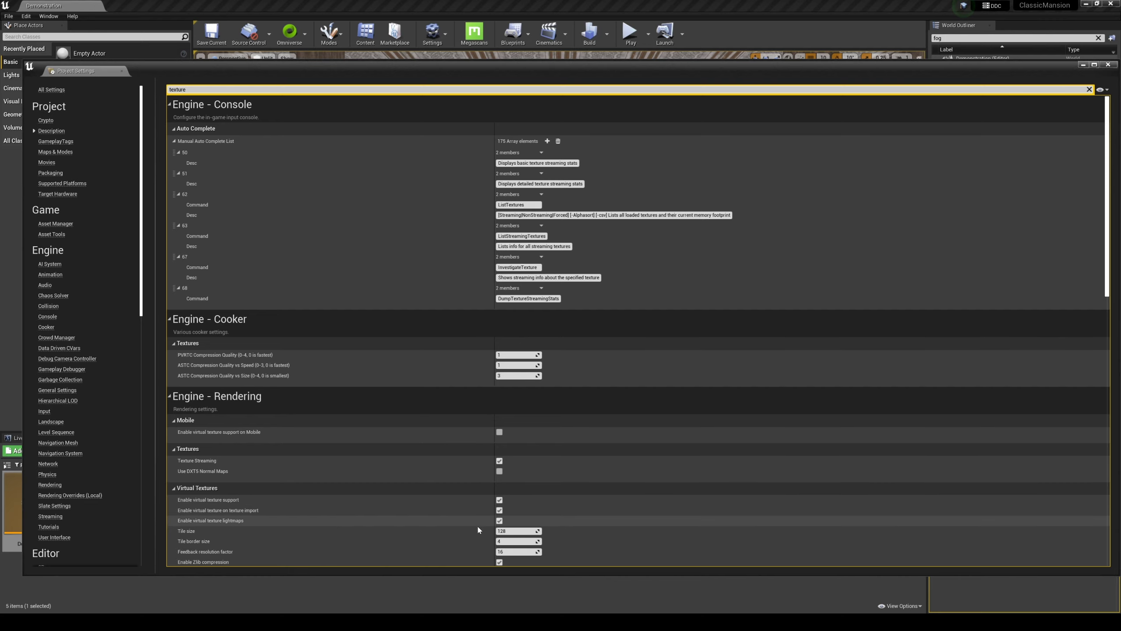
scroll(848, 185, "down", 3)
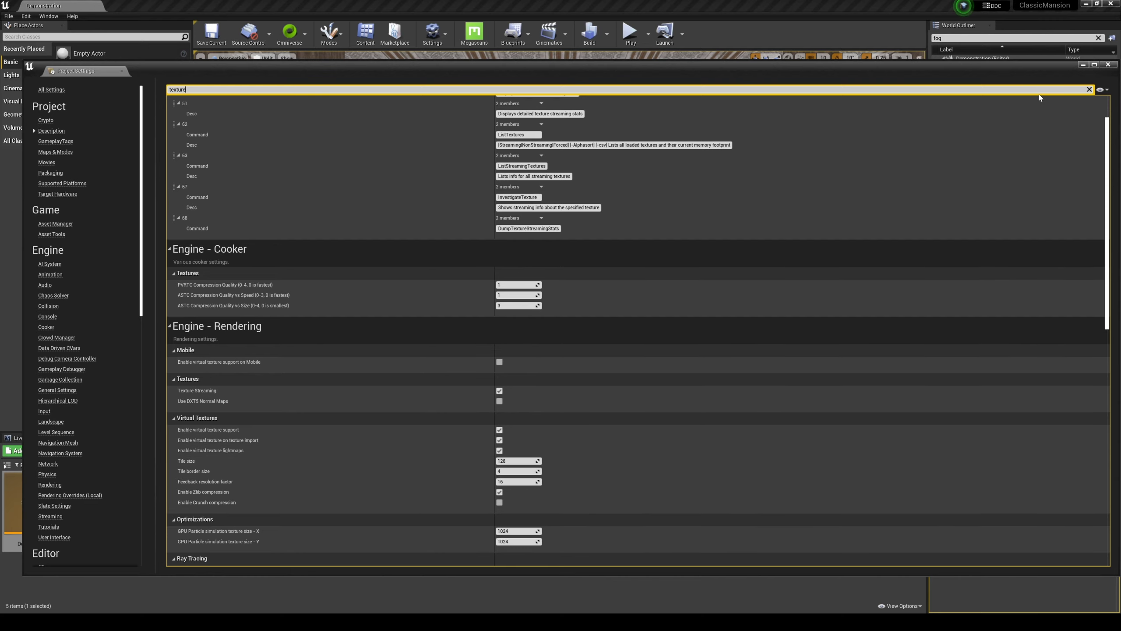
left_click(1108, 65)
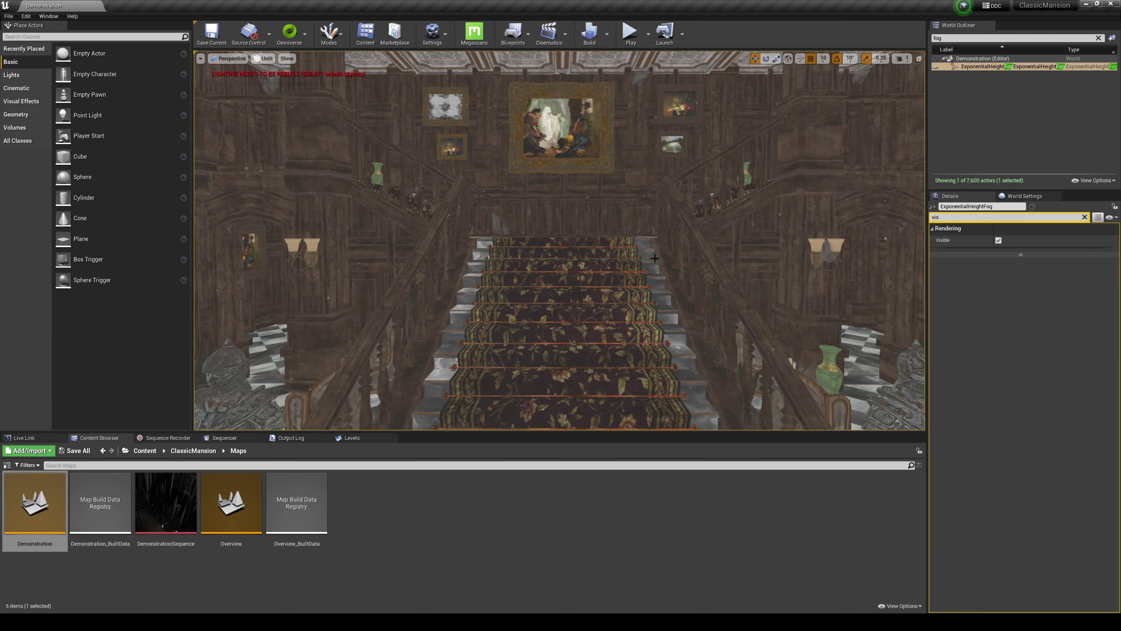
Set the viewport camera speed to 3 and frame the whole entrance hall with the staircase in the middle
left_click_drag(655, 255, 327, 78)
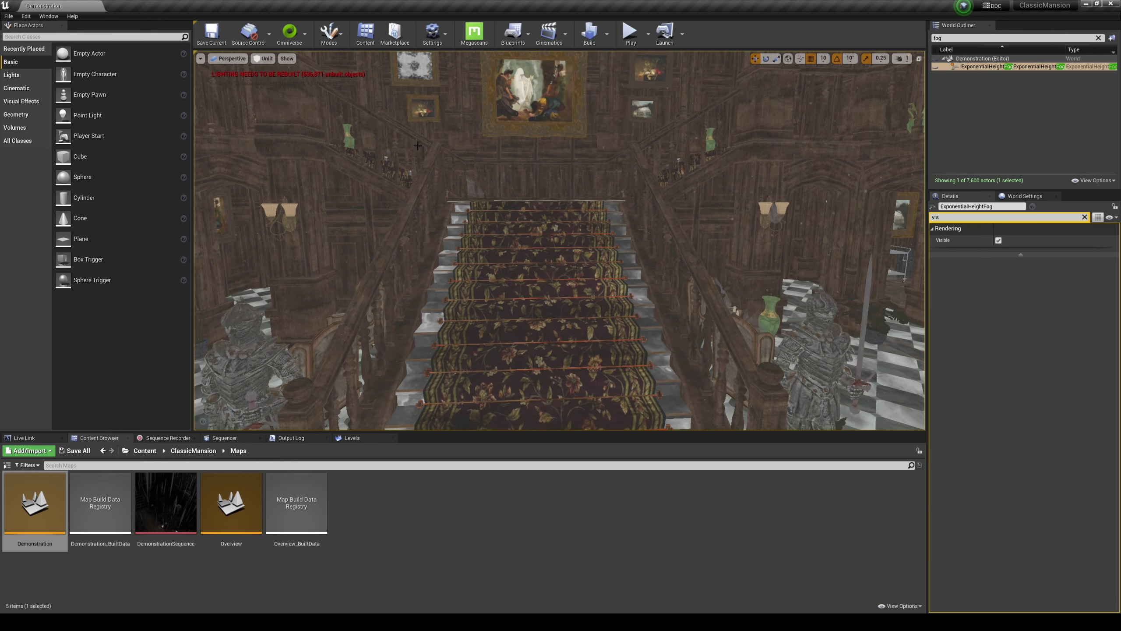
left_click_drag(400, 125, 406, 230)
left_click(904, 58)
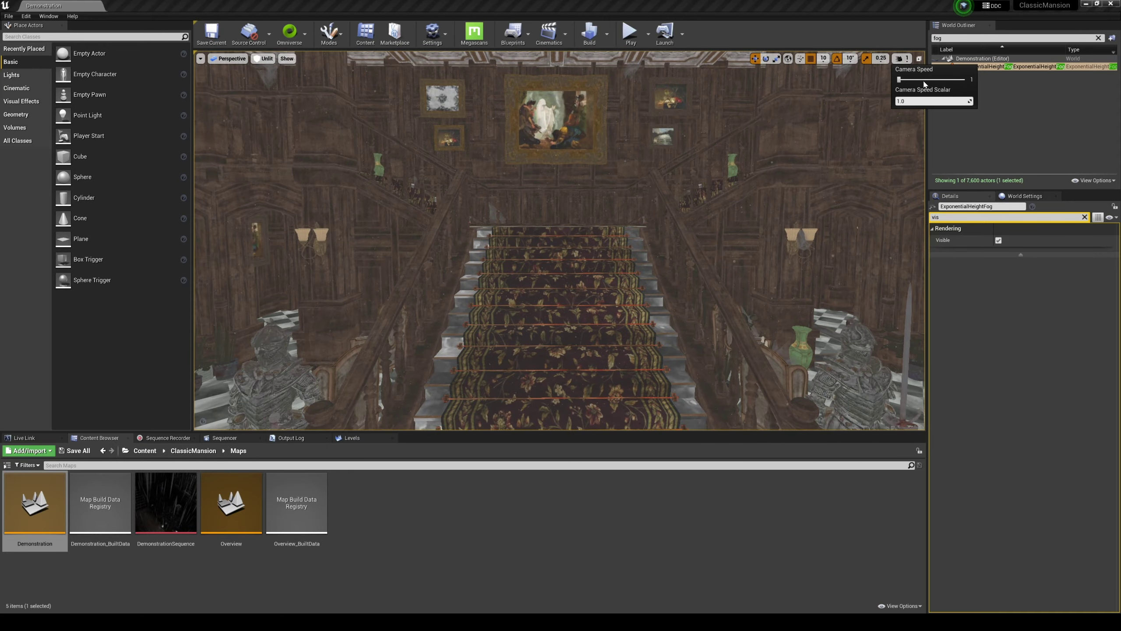
left_click_drag(900, 80, 940, 82)
left_click_drag(618, 199, 618, 376)
left_click_drag(618, 309, 441, 133)
left_click_drag(560, 353, 560, 198)
left_click_drag(560, 309, 560, 186)
left_click(903, 58)
left_click_drag(940, 84, 916, 84)
right_click_drag(560, 265, 561, 208)
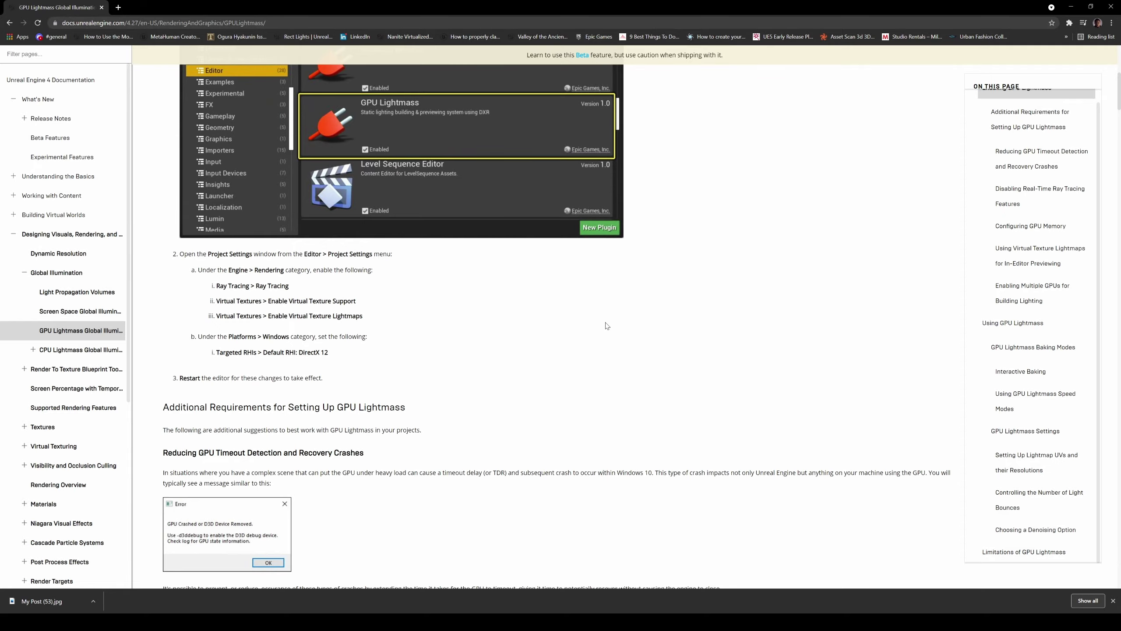
Read through the GPU Lightmass documentation in the browser, covering enabling the plugin, additional requirements and multi-GPU setup
scroll(606, 325, "up", 5)
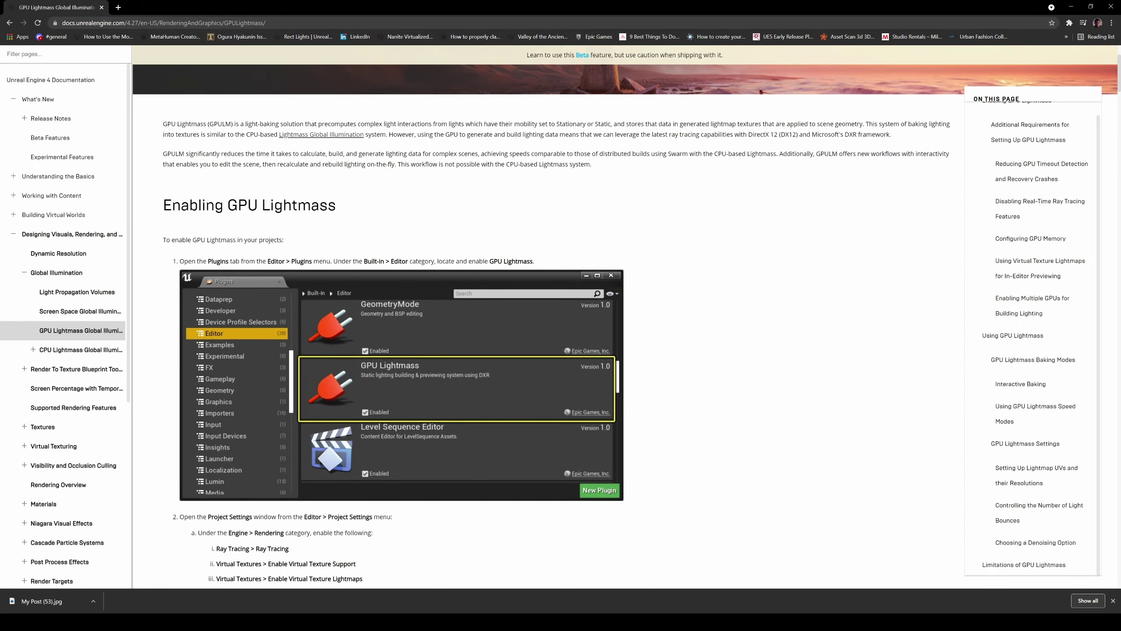
scroll(574, 282, "down", 20)
scroll(495, 333, "up", 4)
scroll(497, 337, "down", 20)
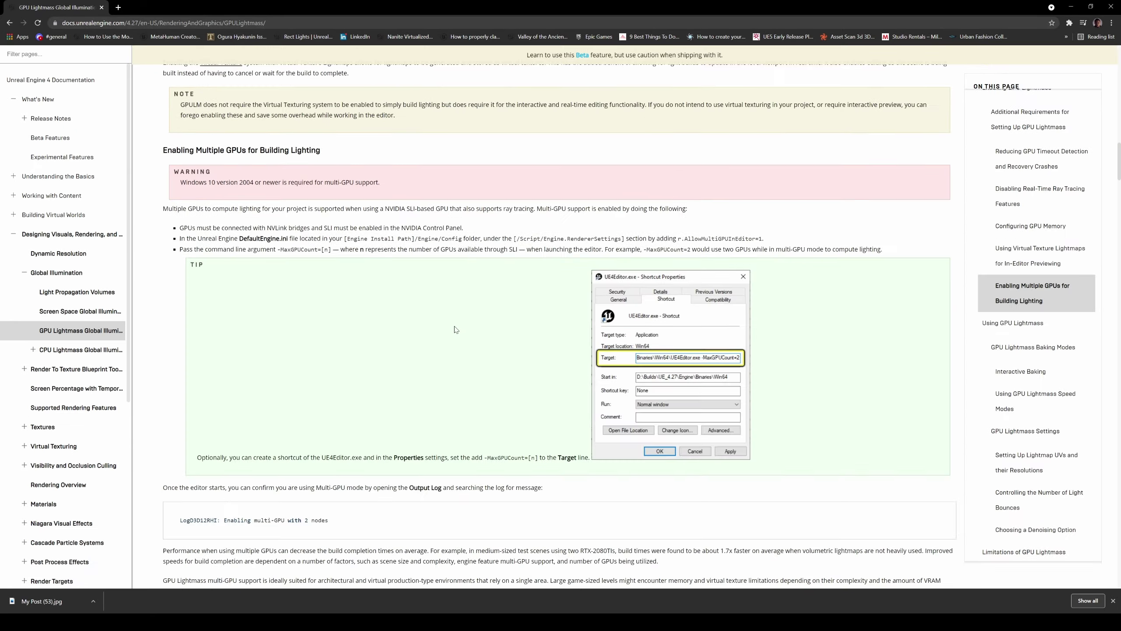
scroll(410, 350, "down", 5)
scroll(430, 368, "down", 3)
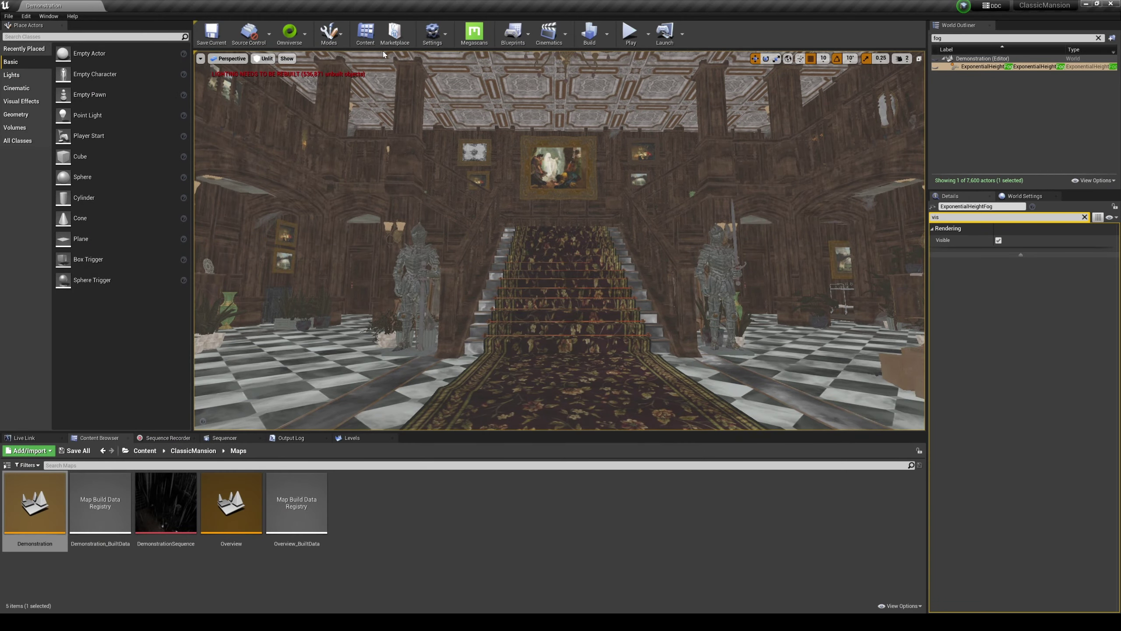
Switch the viewport to Lit shading and clear the property filter in the height fog's details
left_click(265, 58)
left_click(276, 78)
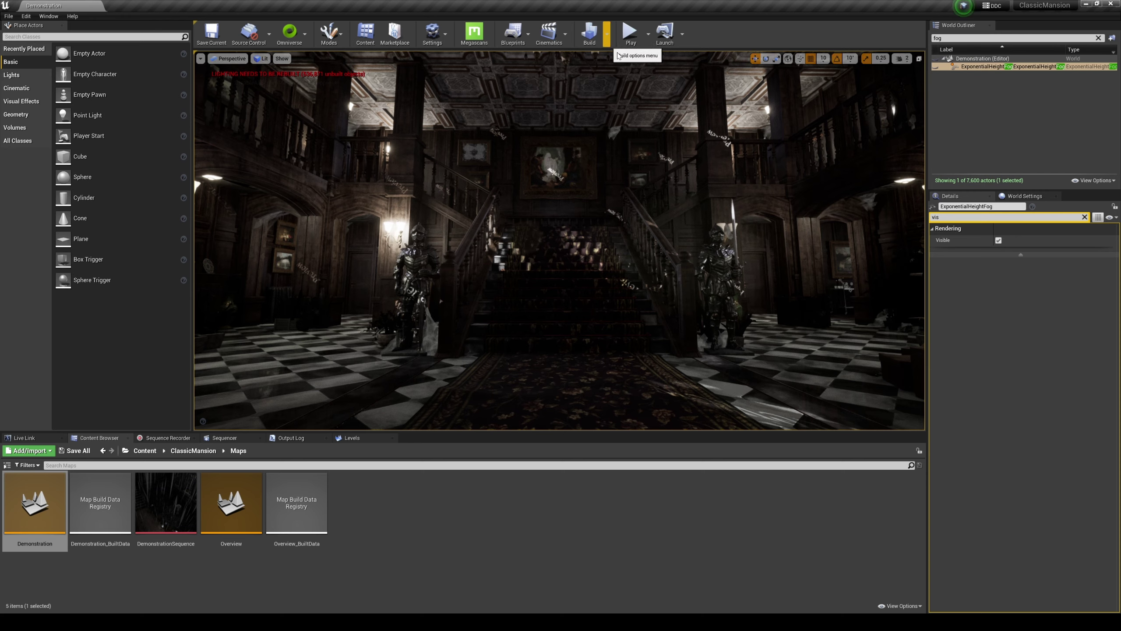
left_click(608, 36)
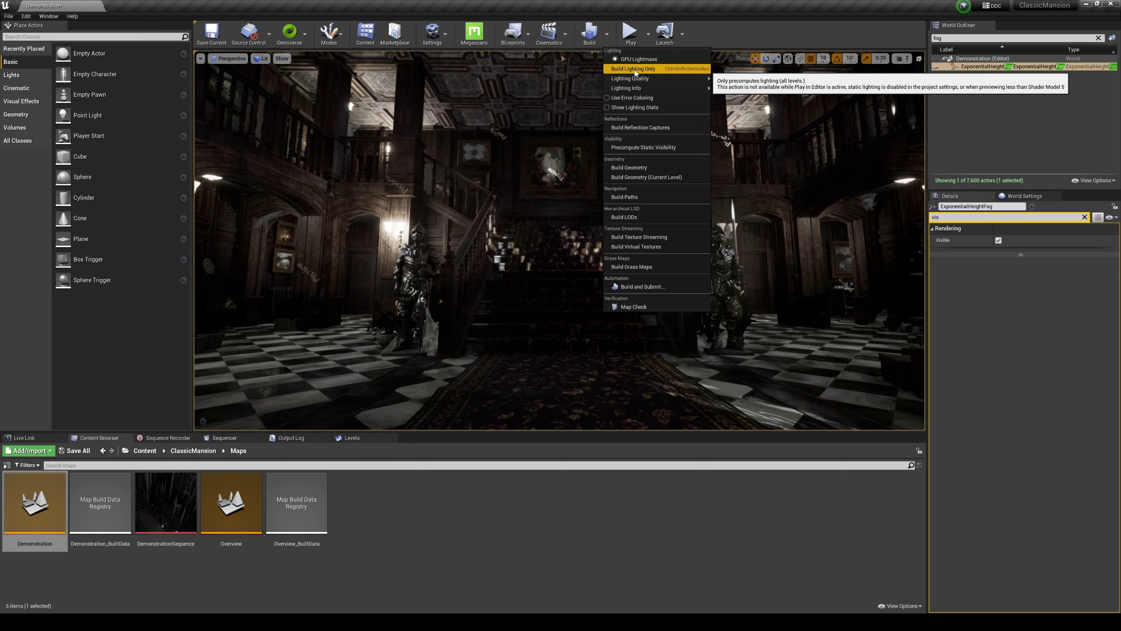
left_click(721, 30)
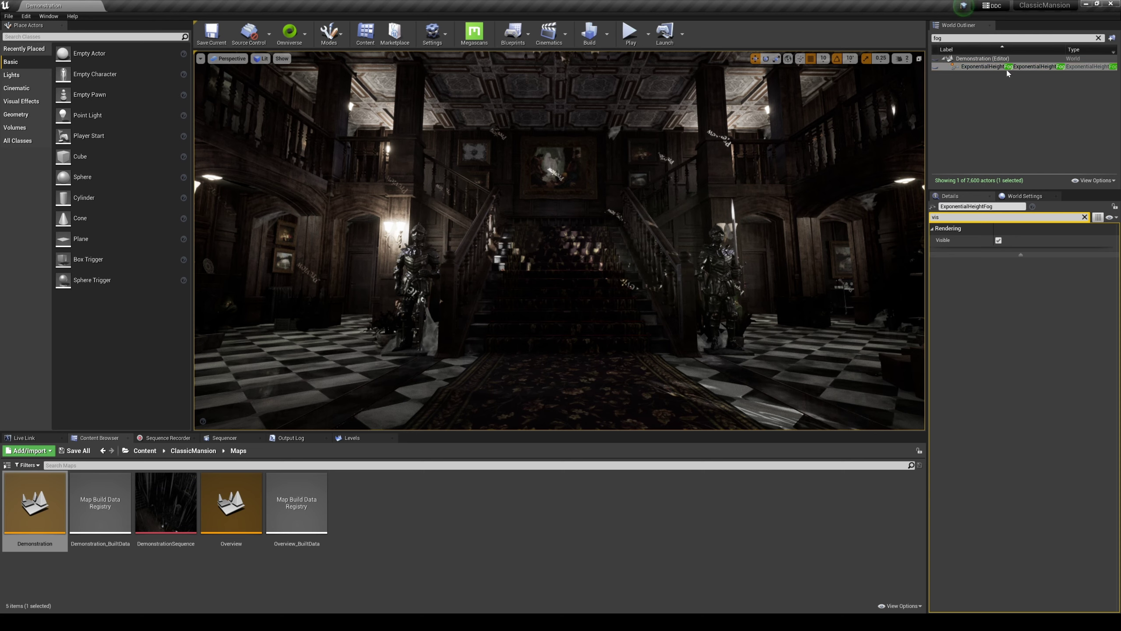
left_click(1085, 217)
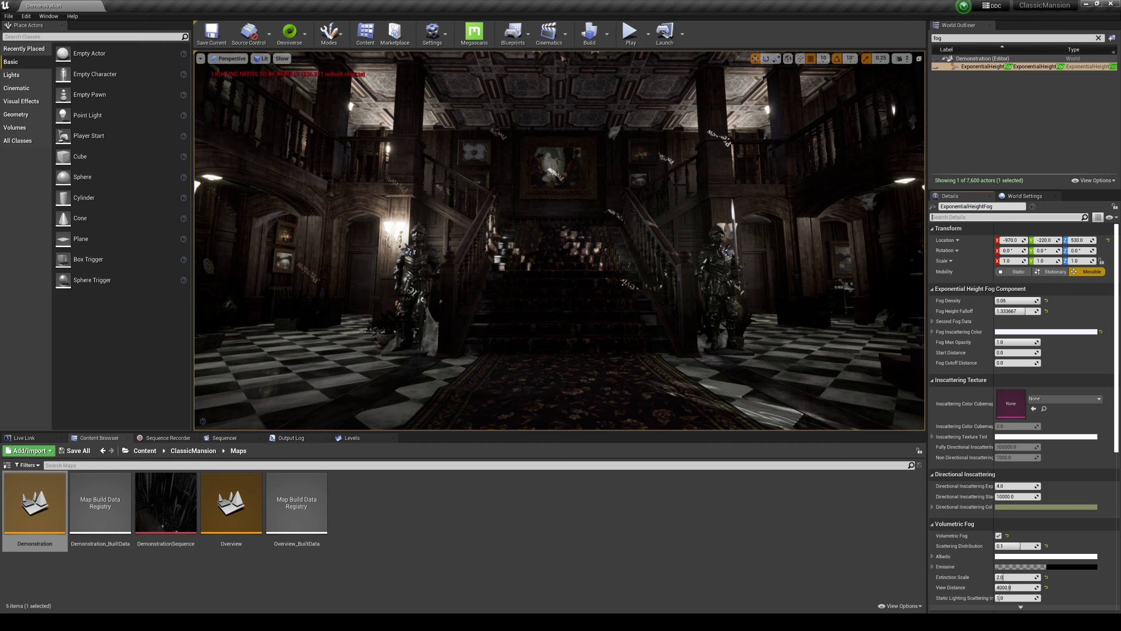
Start a GPU Lightmass lighting build in Full Bake mode and minimize its settings window
left_click(608, 34)
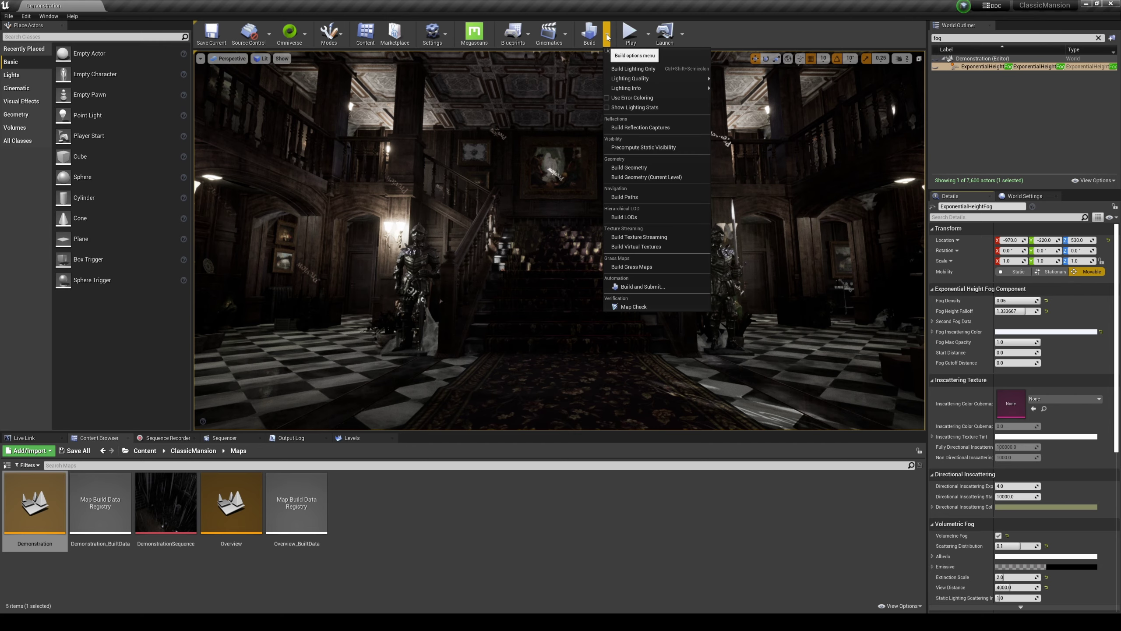
left_click(643, 60)
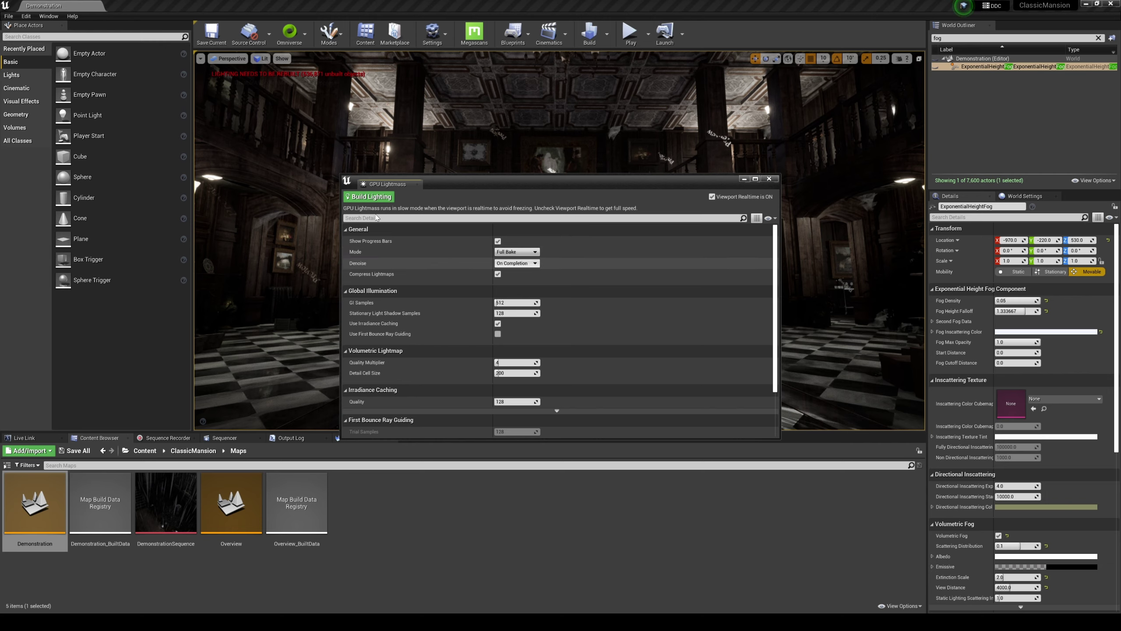
left_click(369, 197)
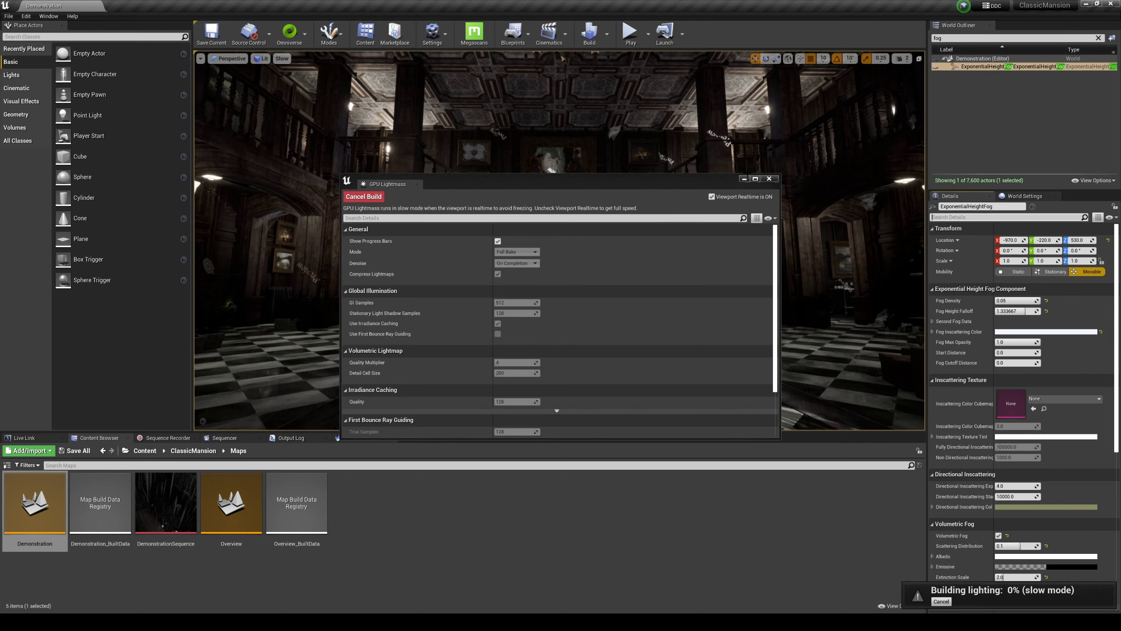
left_click(744, 178)
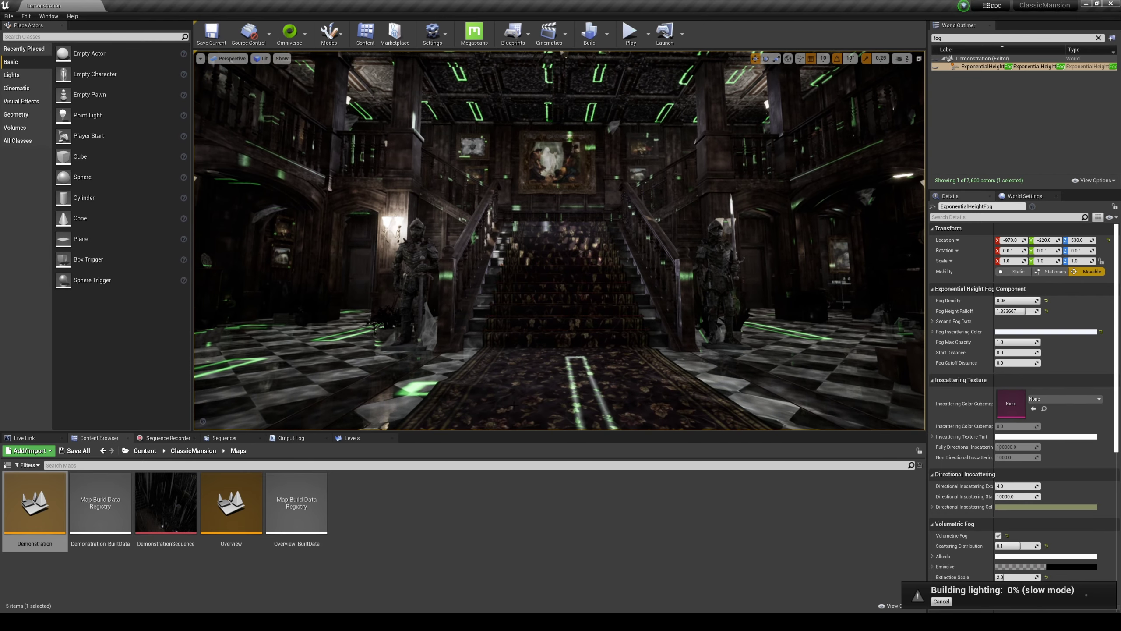
Enlarge the viewport's height and inspect the hall, statues and staircase while the lighting builds
left_click_drag(513, 437, 513, 503)
right_click_drag(530, 353, 408, 357)
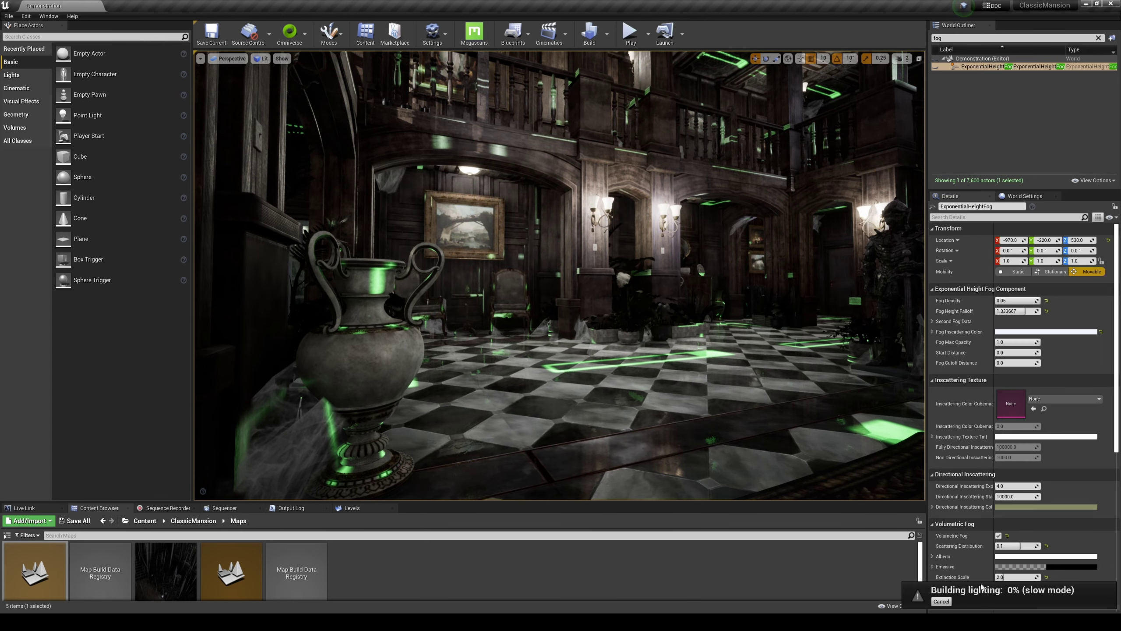
mouse_move(560, 276)
right_mouse_down()
mouse_move(539, 256)
mouse_move(543, 218)
mouse_move(486, 247)
mouse_move(545, 250)
mouse_move(415, 250)
right_mouse_up()
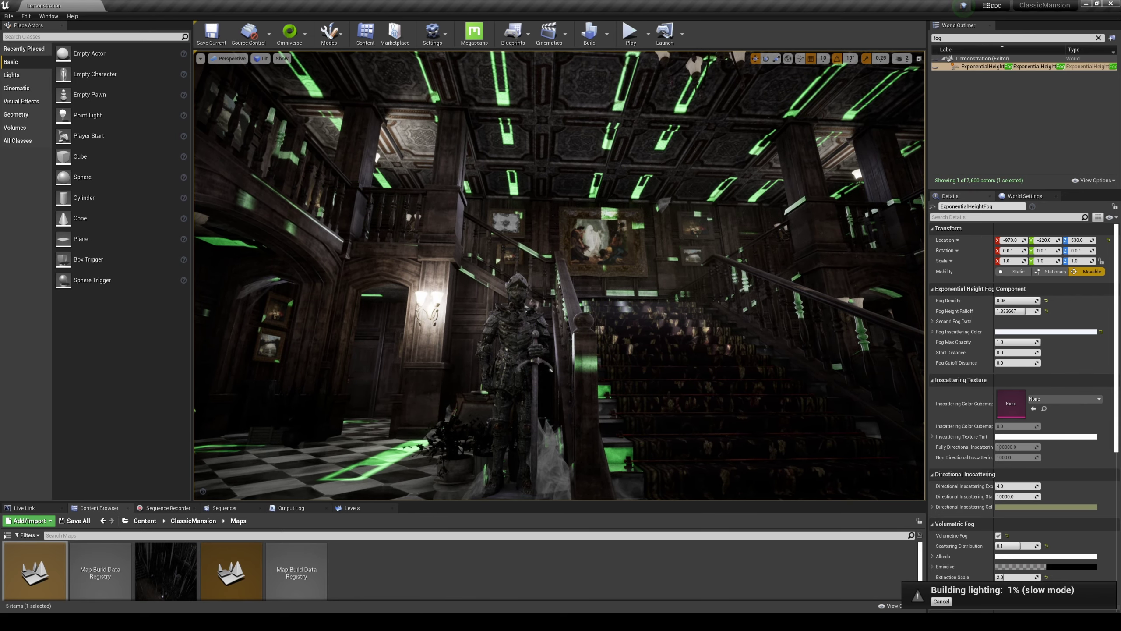
key("a")
key("d")
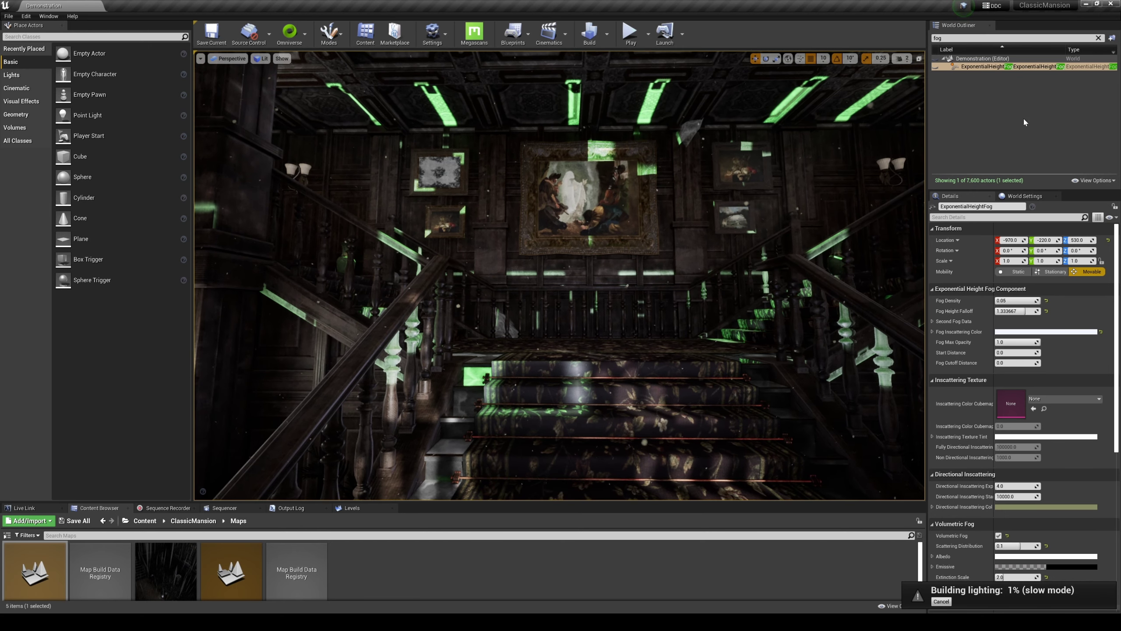
Clear the World Outliner's fog filter and check the viewport's Realtime option
left_click(1099, 37)
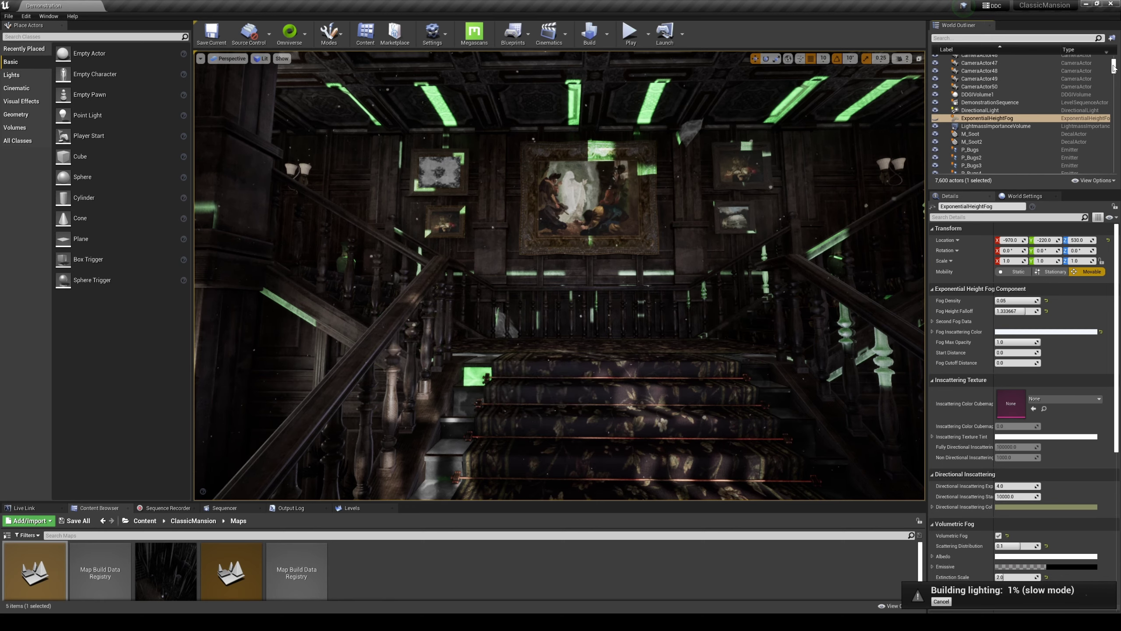
left_click_drag(1114, 66, 1114, 62)
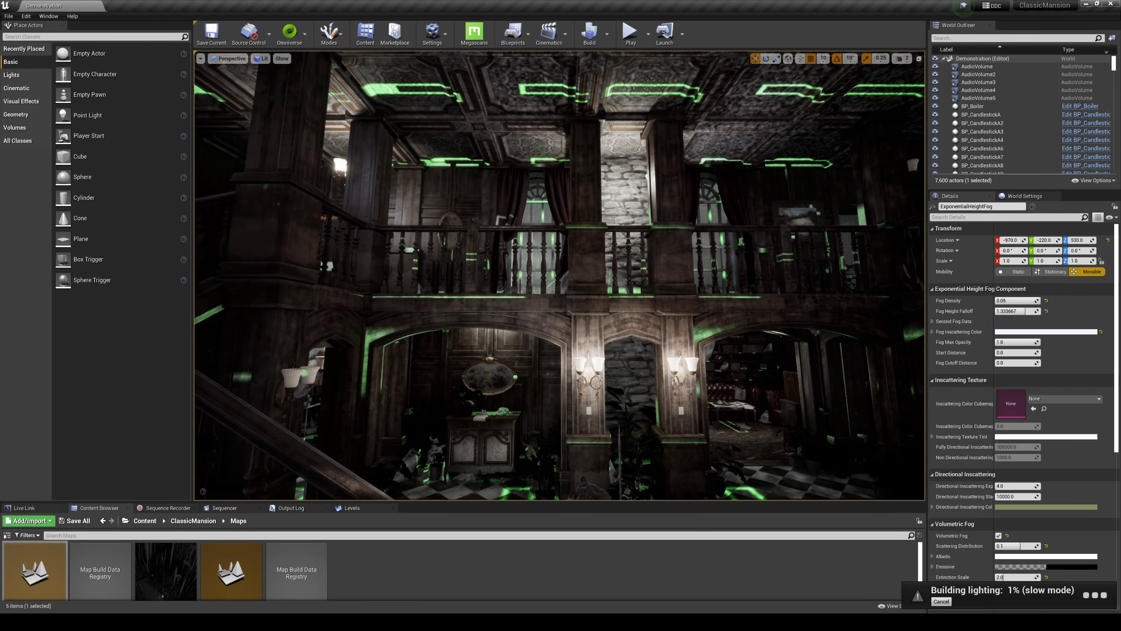
left_click(200, 58)
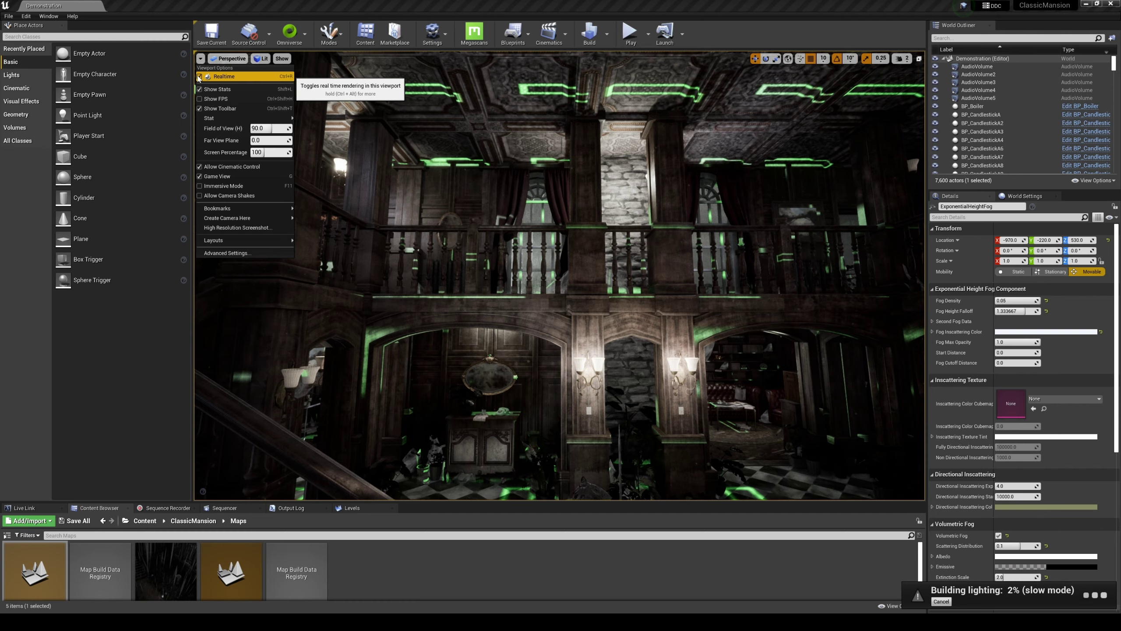
left_click(200, 76)
Place a point light beside the large vase on the checkered floor and set its intensity to 1 cd
right_click_drag(559, 276, 649, 292)
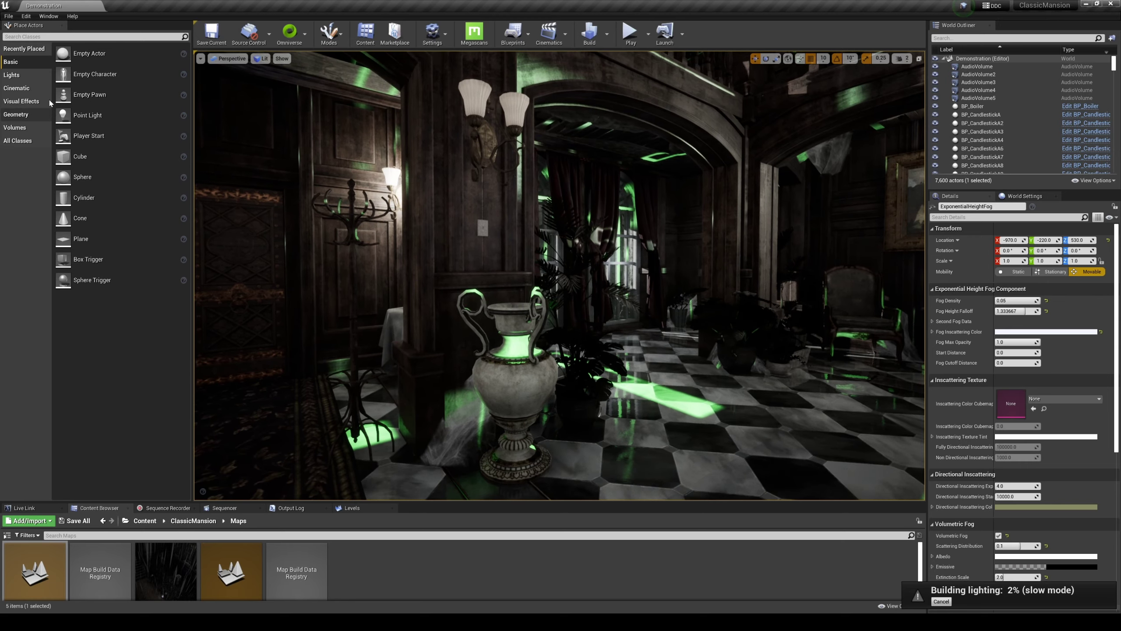
left_click_drag(88, 115, 635, 300)
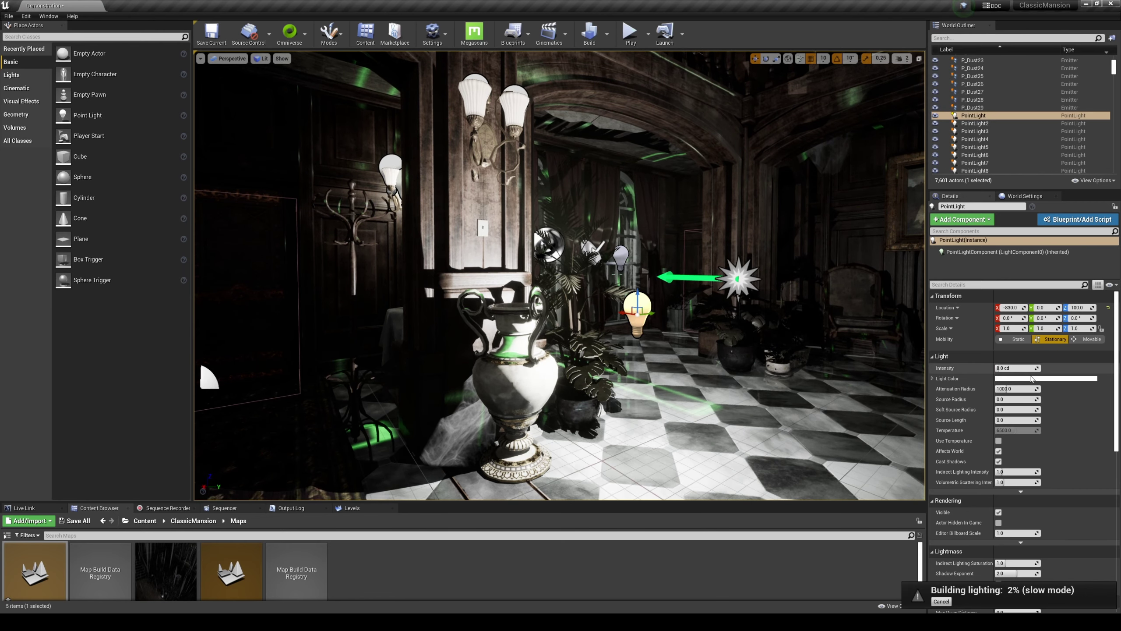
left_click(1013, 368)
type("1")
key("Return")
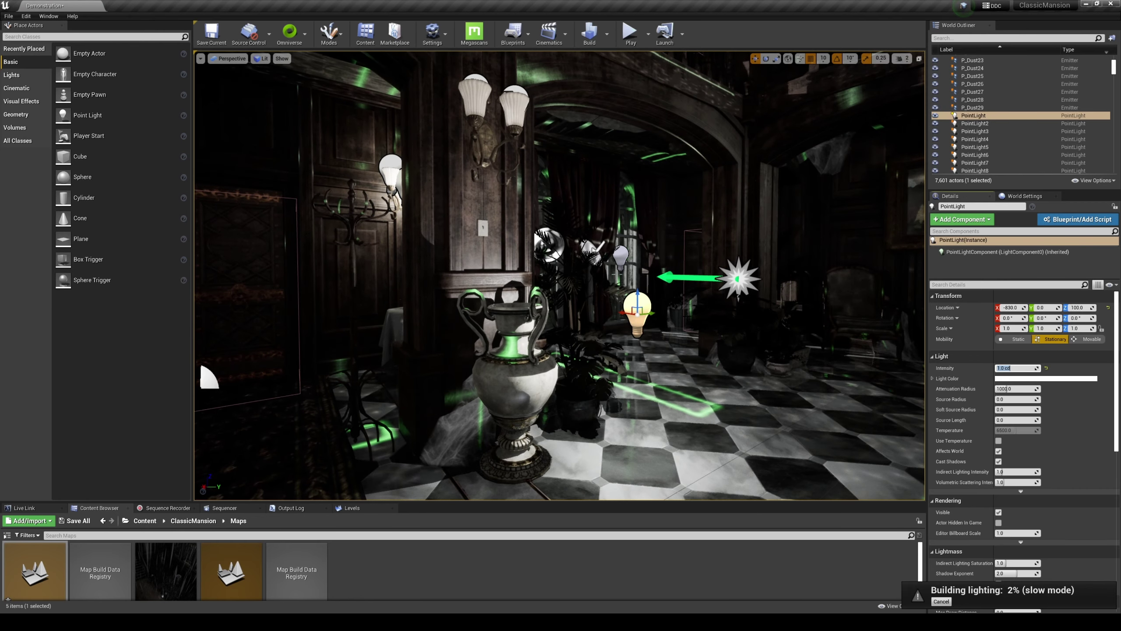
right_click_drag(561, 274, 593, 295)
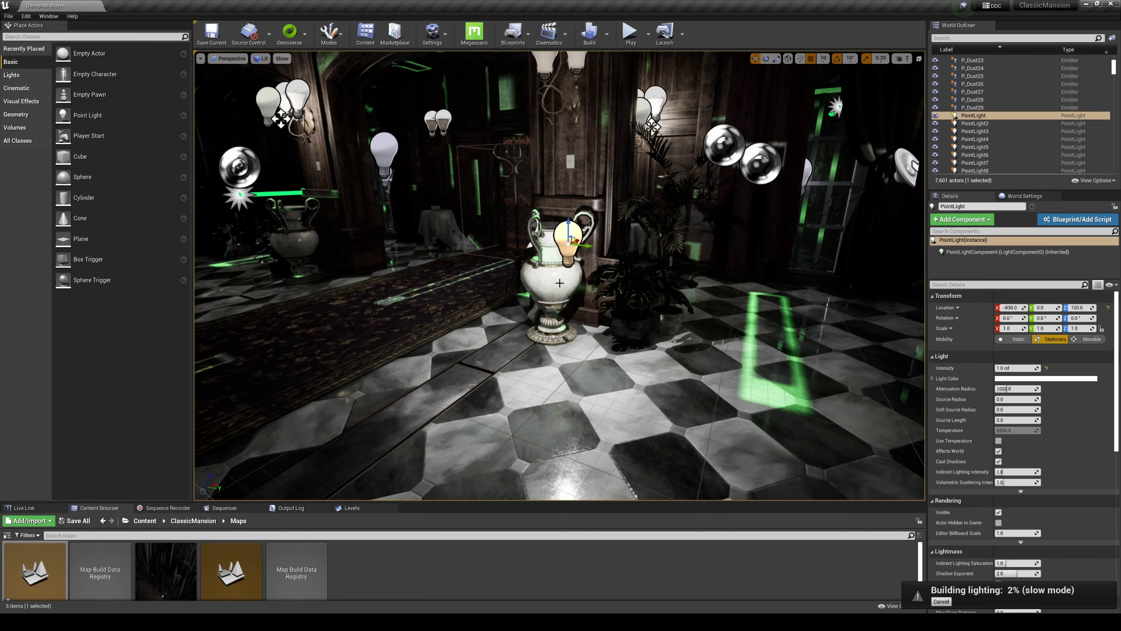
right_click_drag(594, 296, 792, 418)
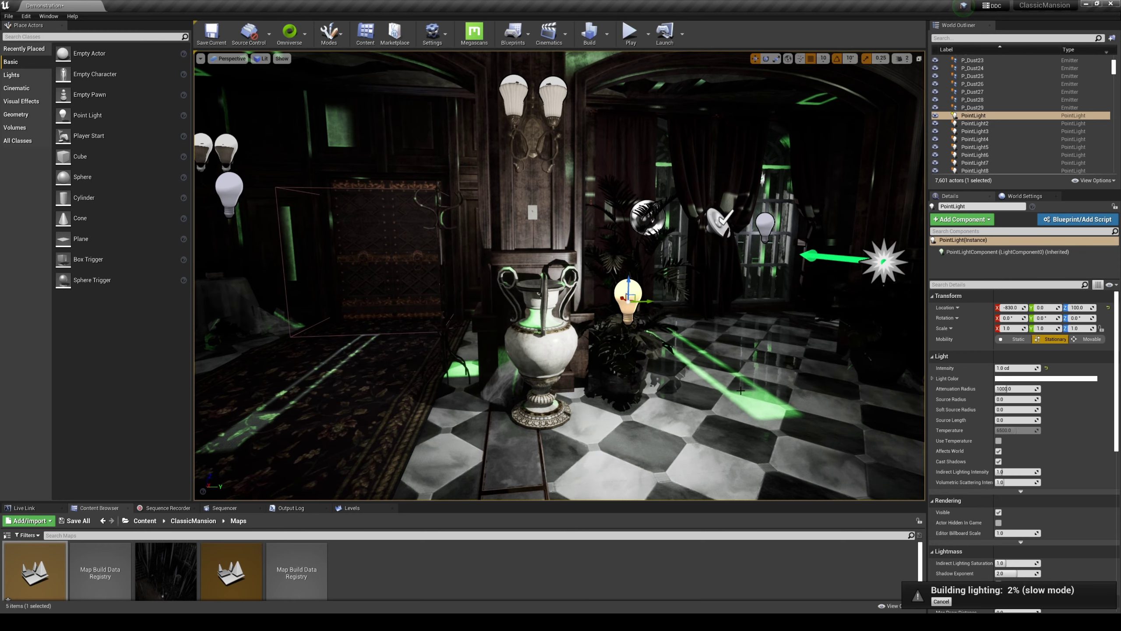
Delete the point light beside the large vase and turn on Game View facing the main staircase
key("Delete")
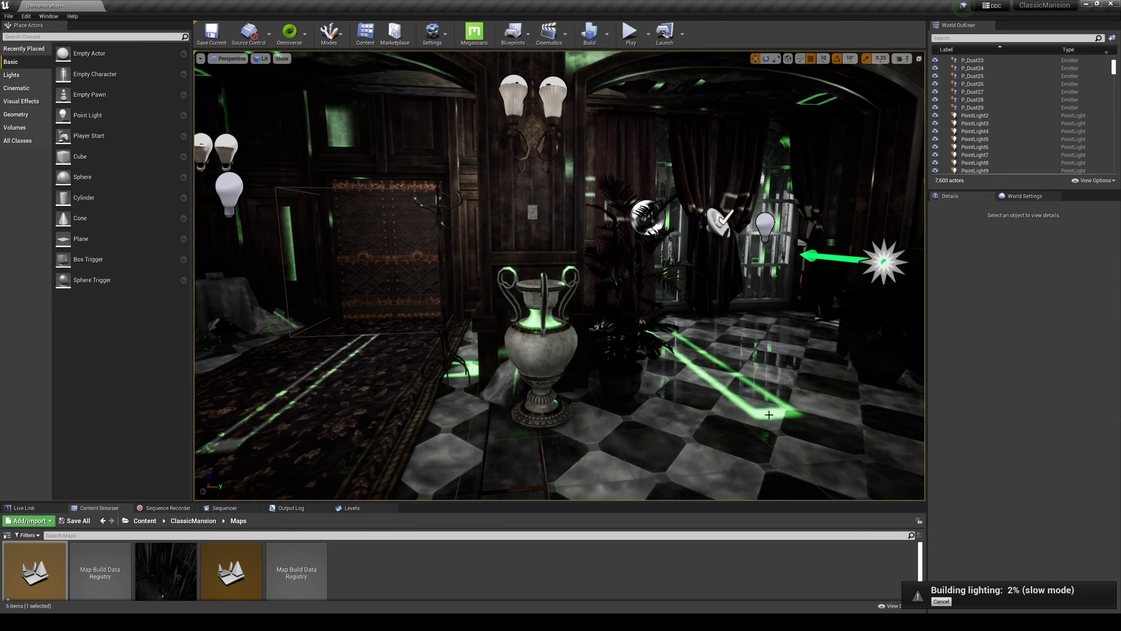
right_click_drag(769, 415, 198, 84)
right_click_drag(680, 163, 839, 181)
key("g")
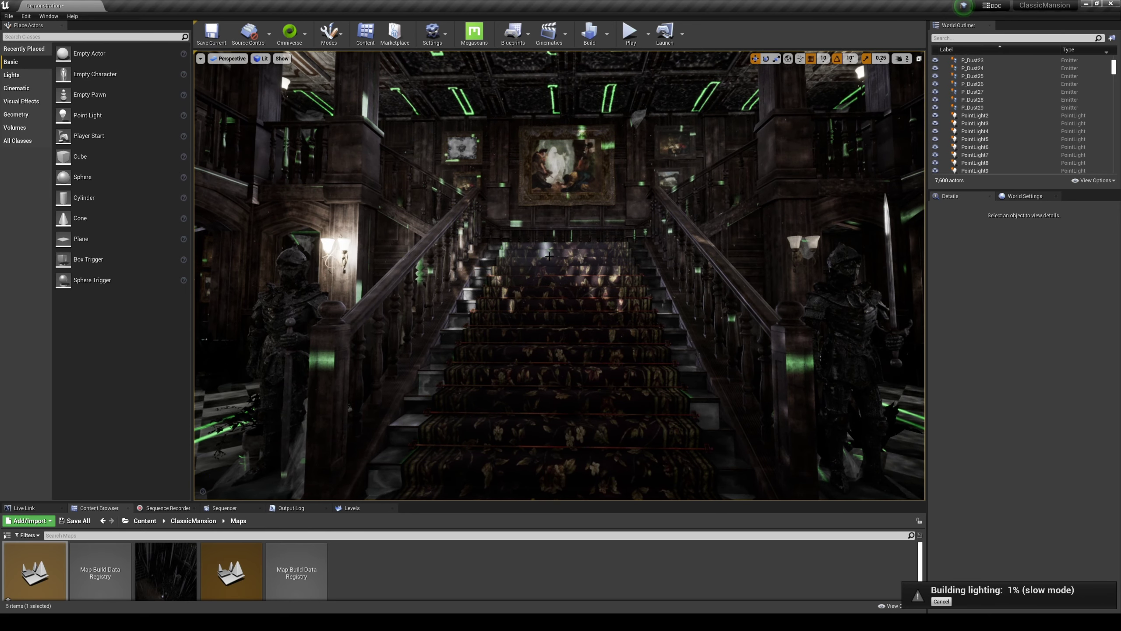
Turn off Realtime rendering for the viewport and look over the staircase while the lighting builds
left_click(200, 58)
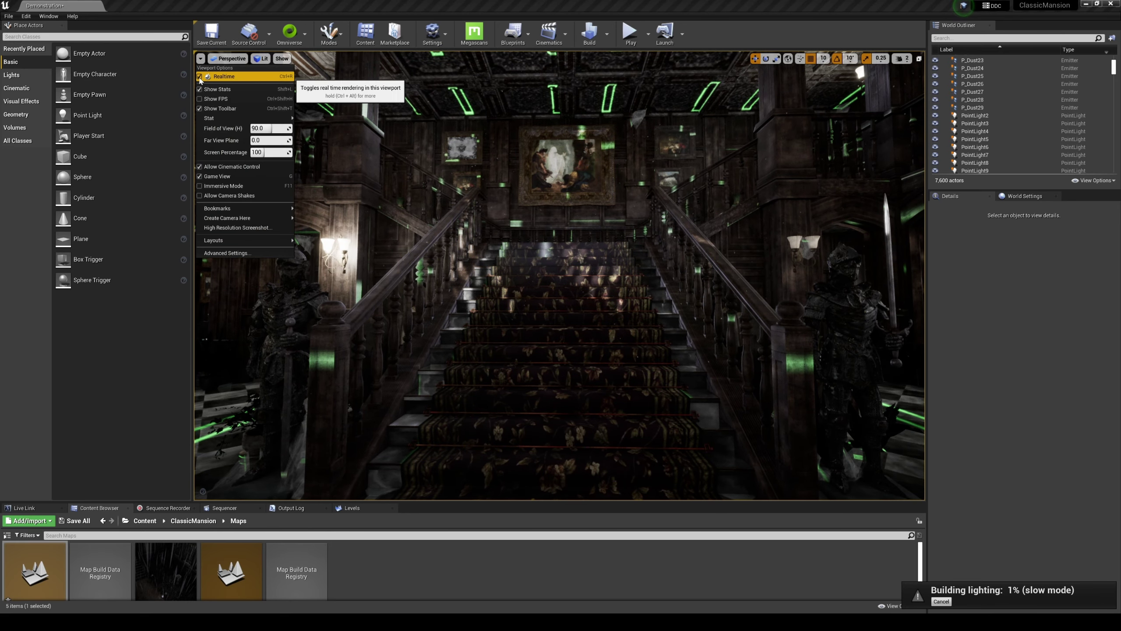
left_click(200, 77)
right_click_drag(700, 348, 707, 349)
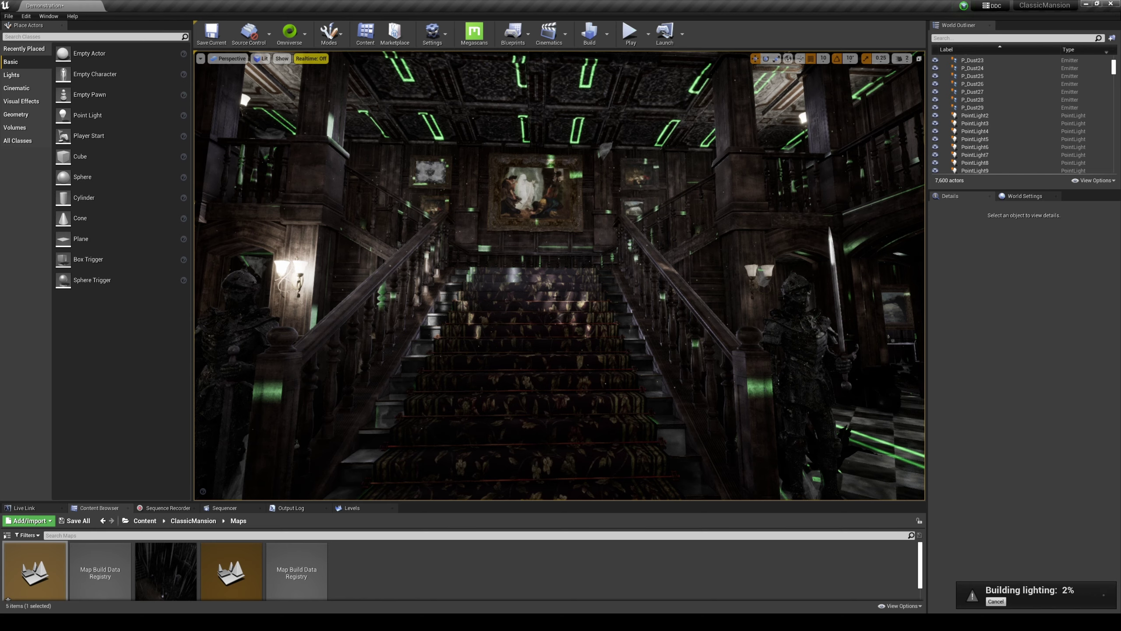
right_click_drag(560, 274, 560, 274)
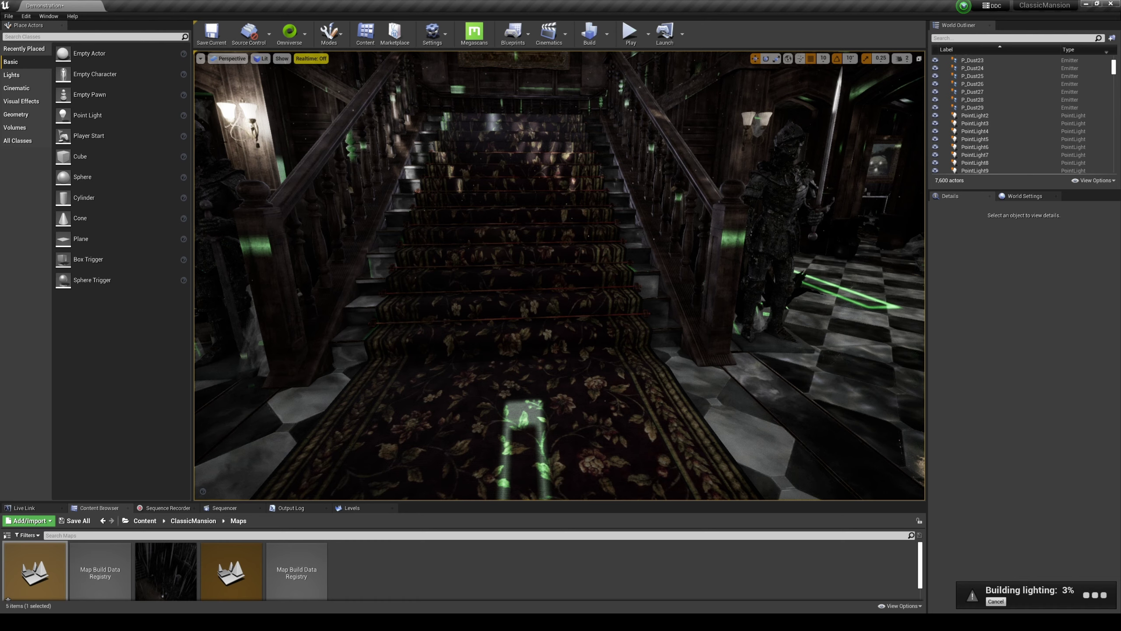
Check the GPU's load in Task Manager's performance view during the build and minimize Task Manager
key("ctrl+shift+Escape")
left_click(82, 217)
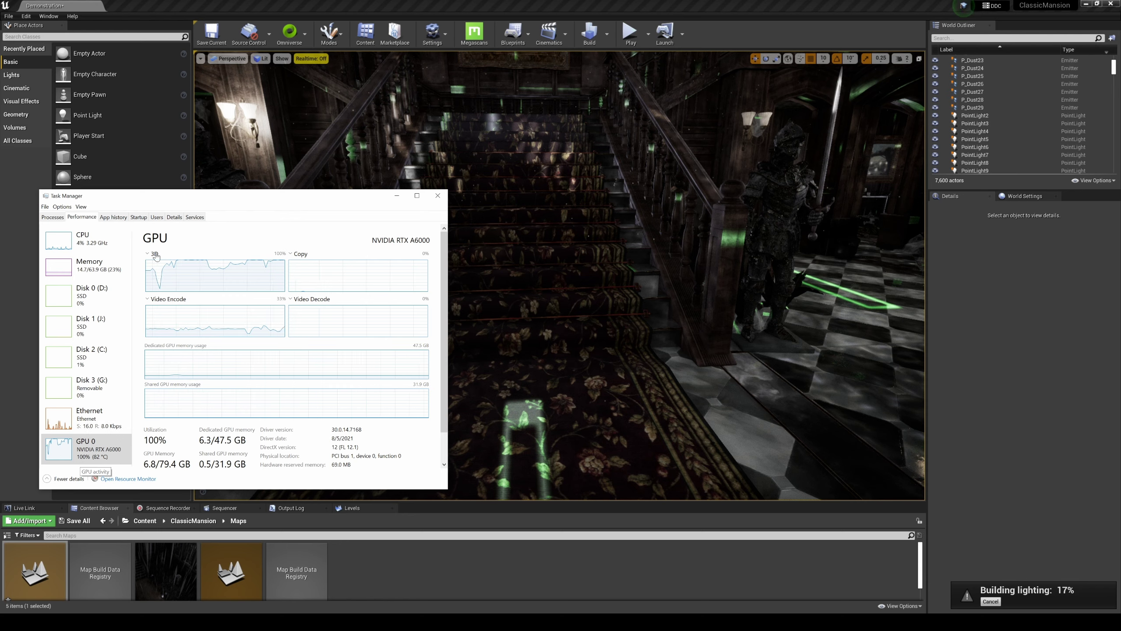
left_click(398, 198)
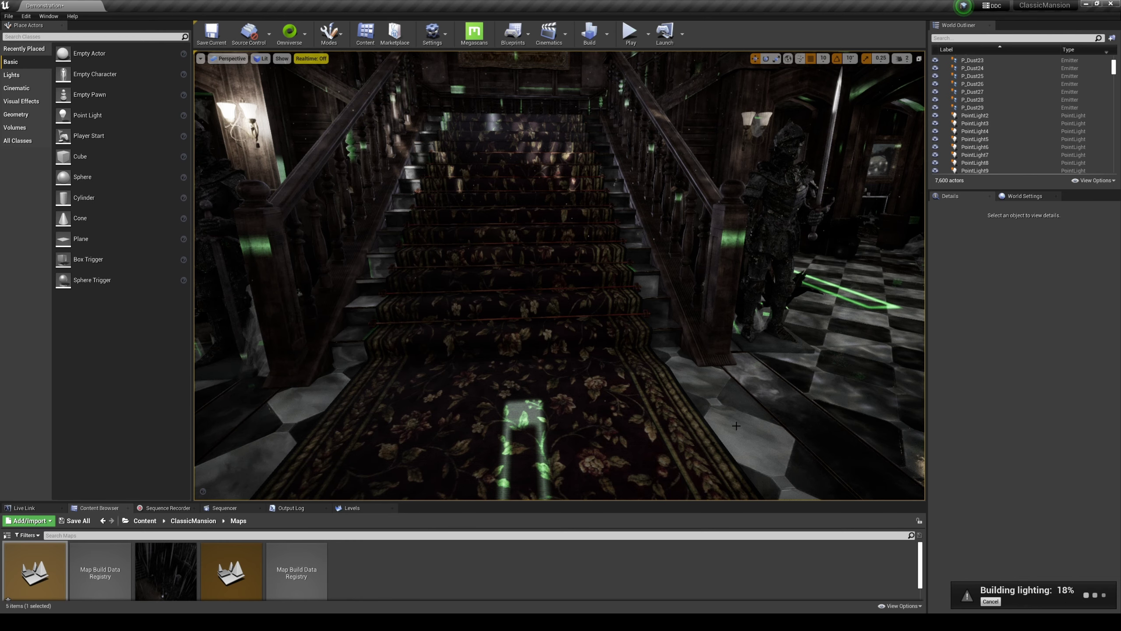
key("Down")
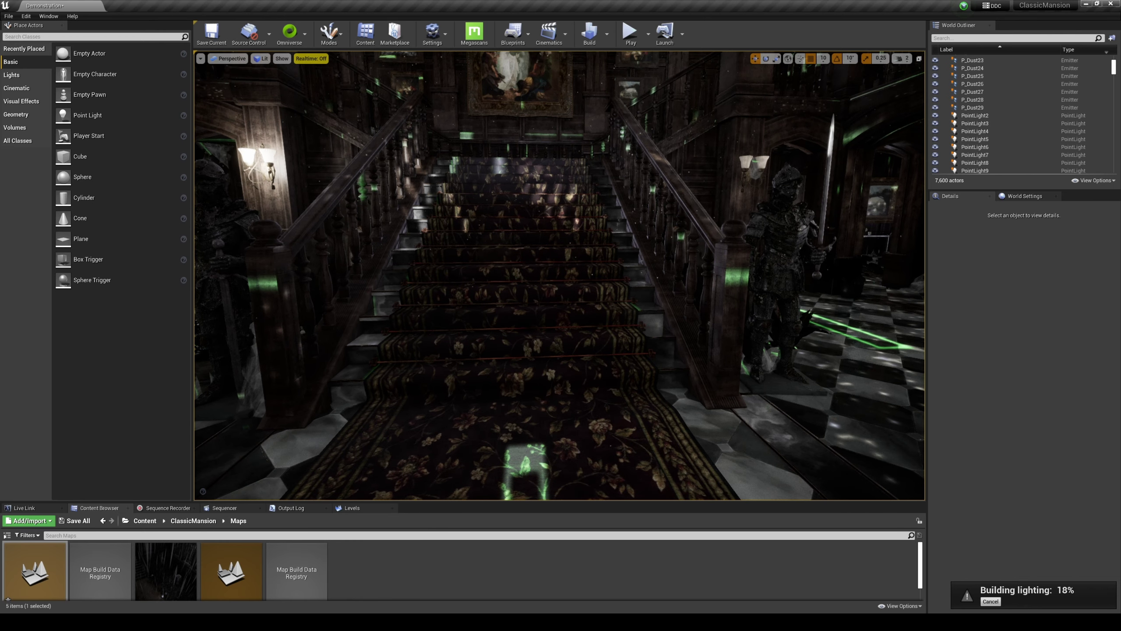
key("Down")
key("Down")
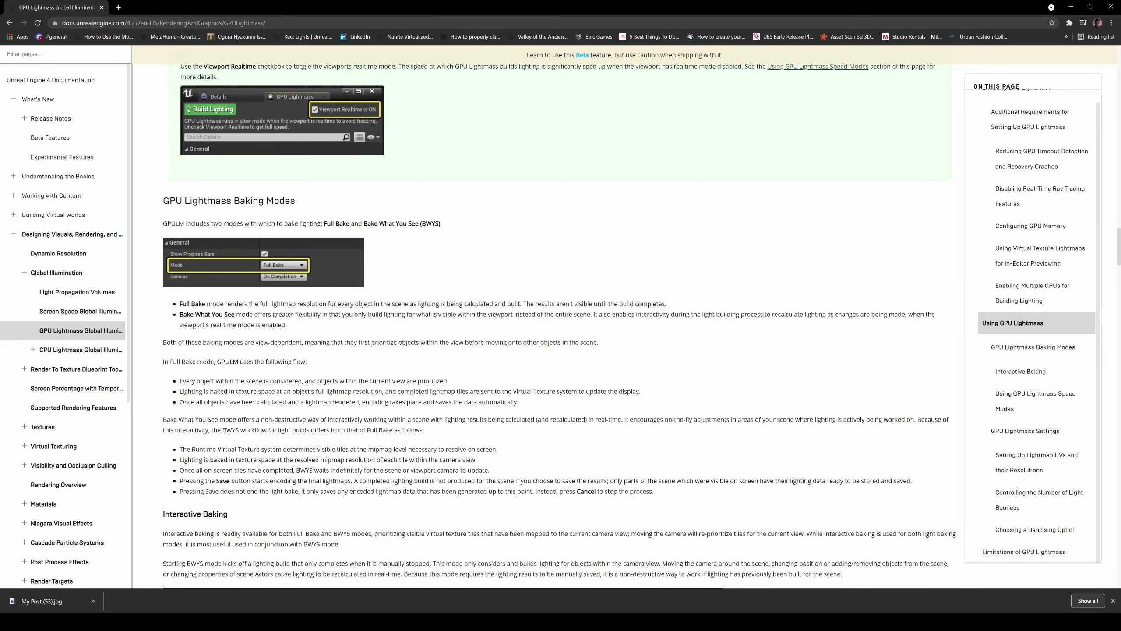
Switch to the GPU Lightmass documentation in the browser and examine the requirements for enabling multiple GPUs, including the Output Log message
scroll(618, 376, "up", 15)
scroll(757, 340, "up", 11)
scroll(757, 341, "up", 4)
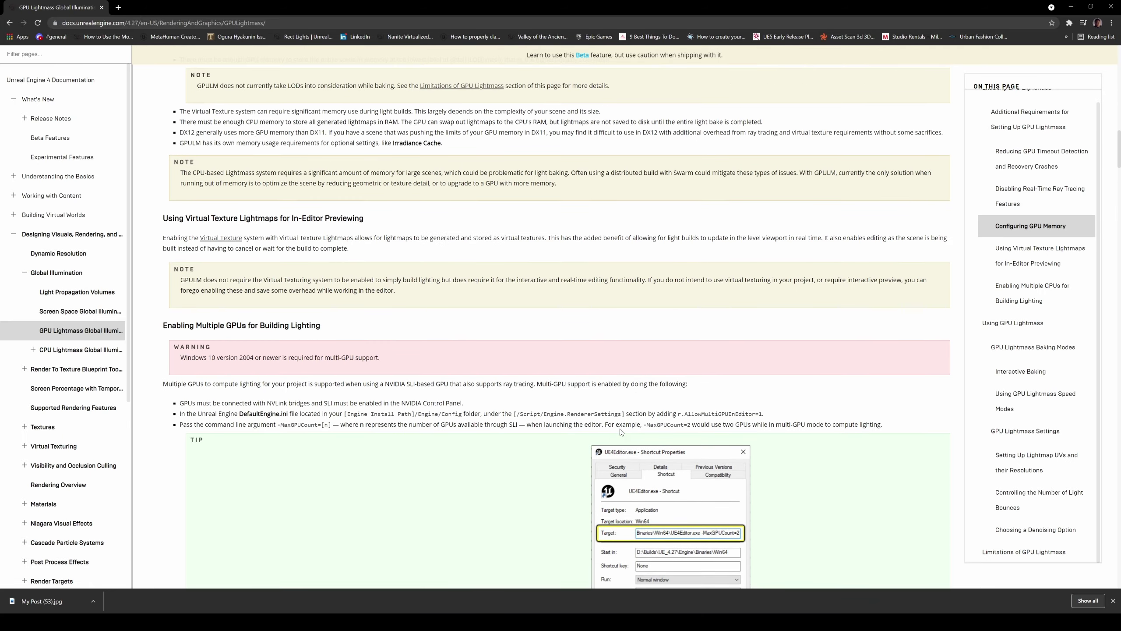
scroll(1064, 221, "down", 8)
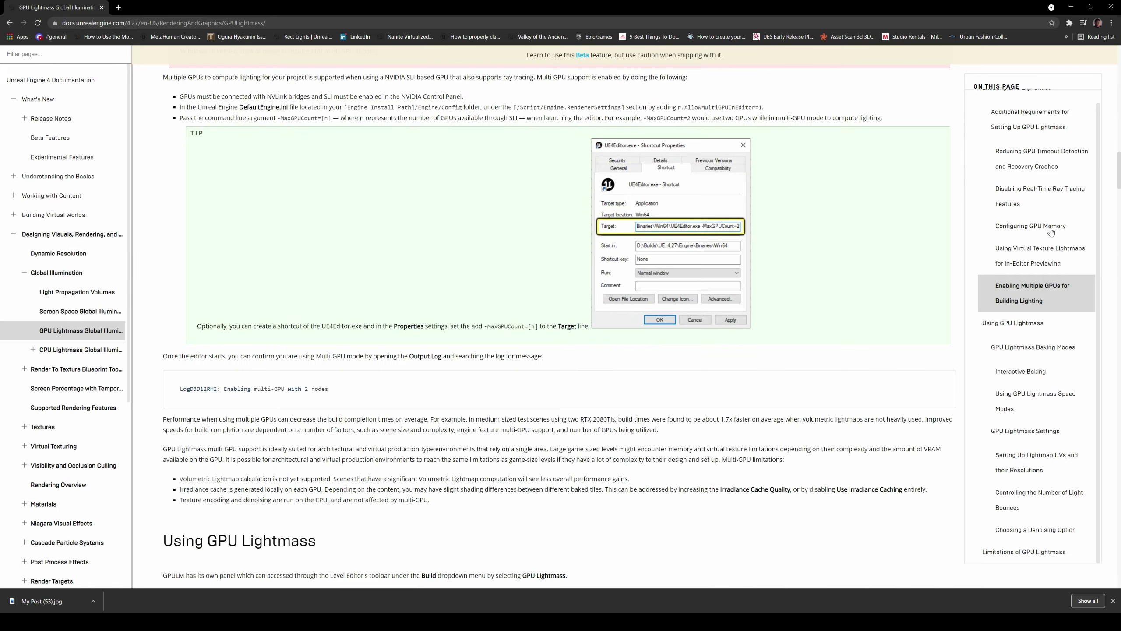
scroll(1111, 276, "down", 14)
scroll(1111, 276, "down", 20)
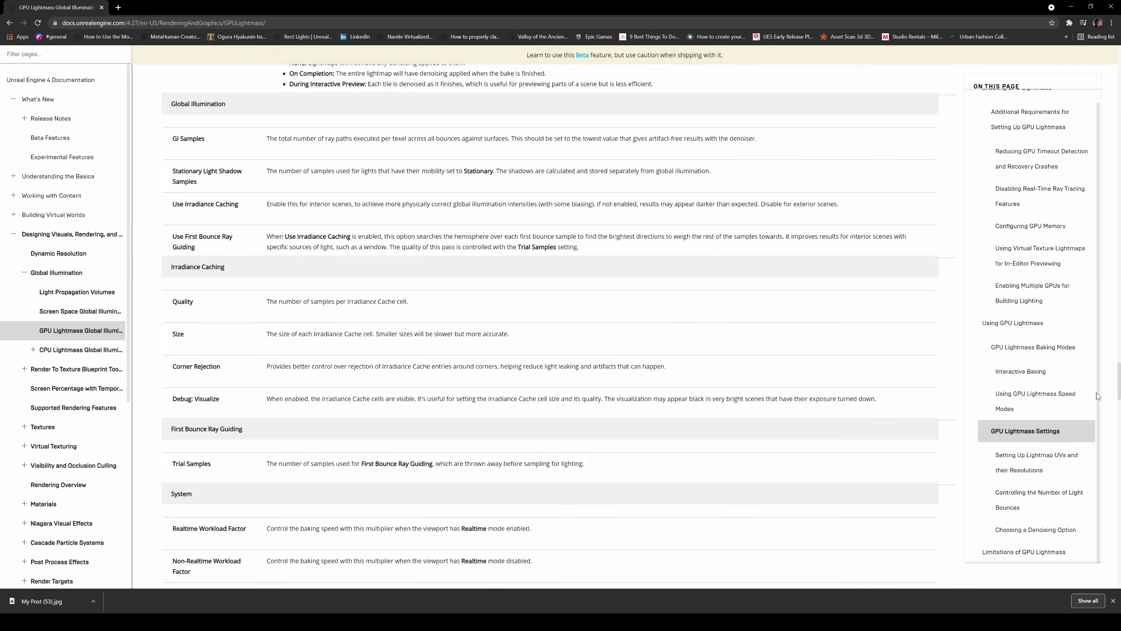
scroll(1077, 496, "up", 20)
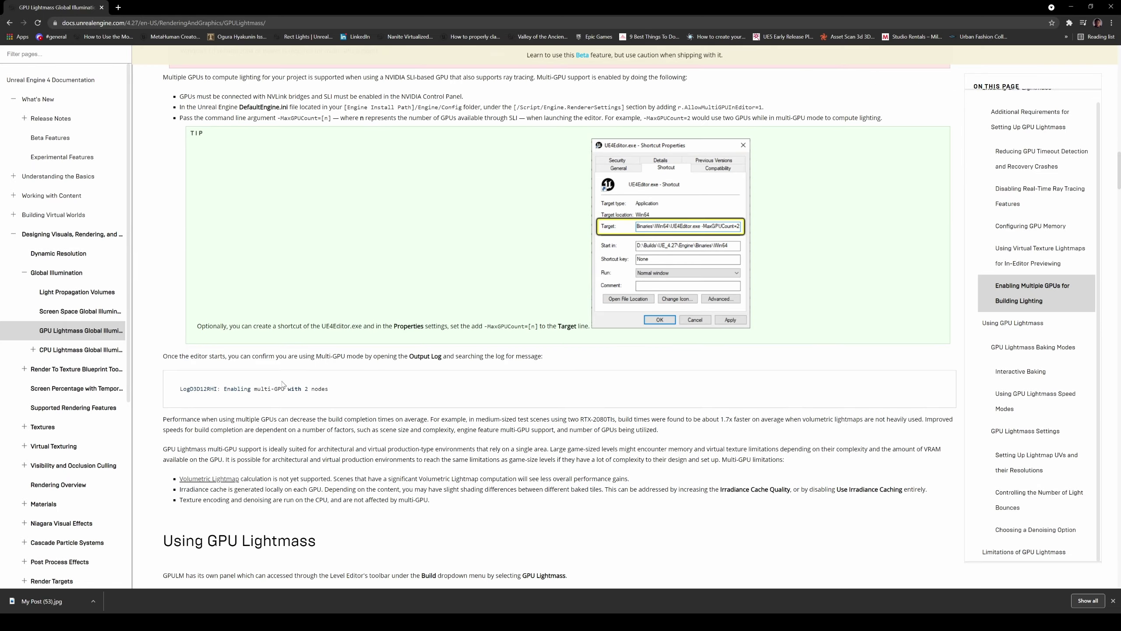
left_click_drag(271, 389, 308, 397)
left_click(332, 398)
Review the GPU Lightmass Settings section covering modes, denoising and irradiance caching, and minimize the browser to return to Unreal Editor
scroll(332, 398, "down", 12)
scroll(311, 310, "down", 20)
scroll(344, 325, "down", 12)
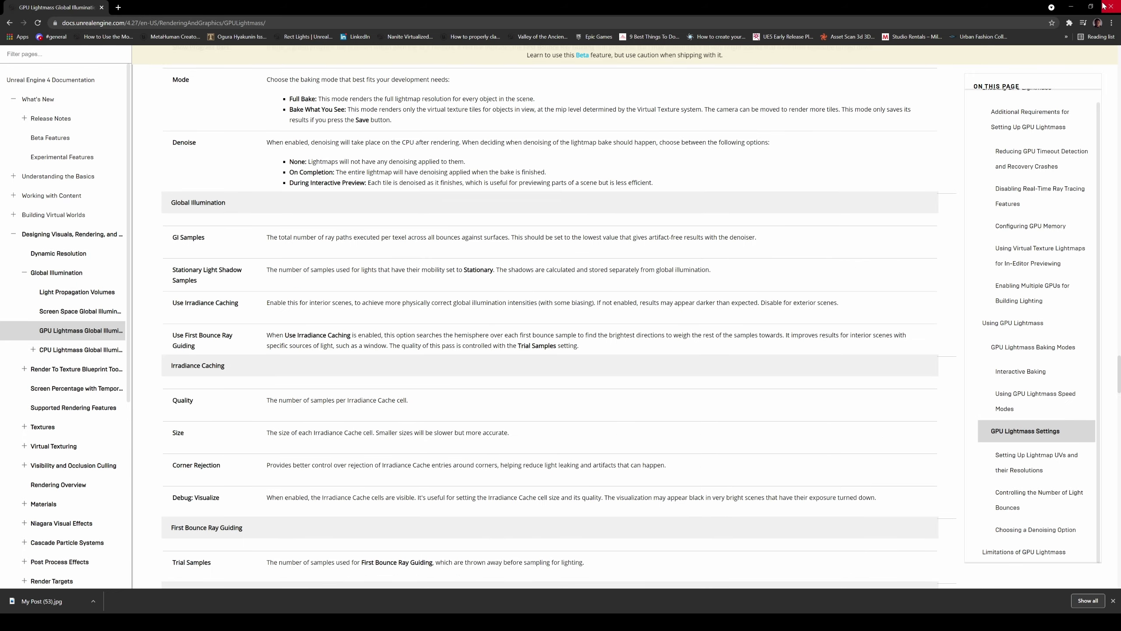
left_click(1071, 6)
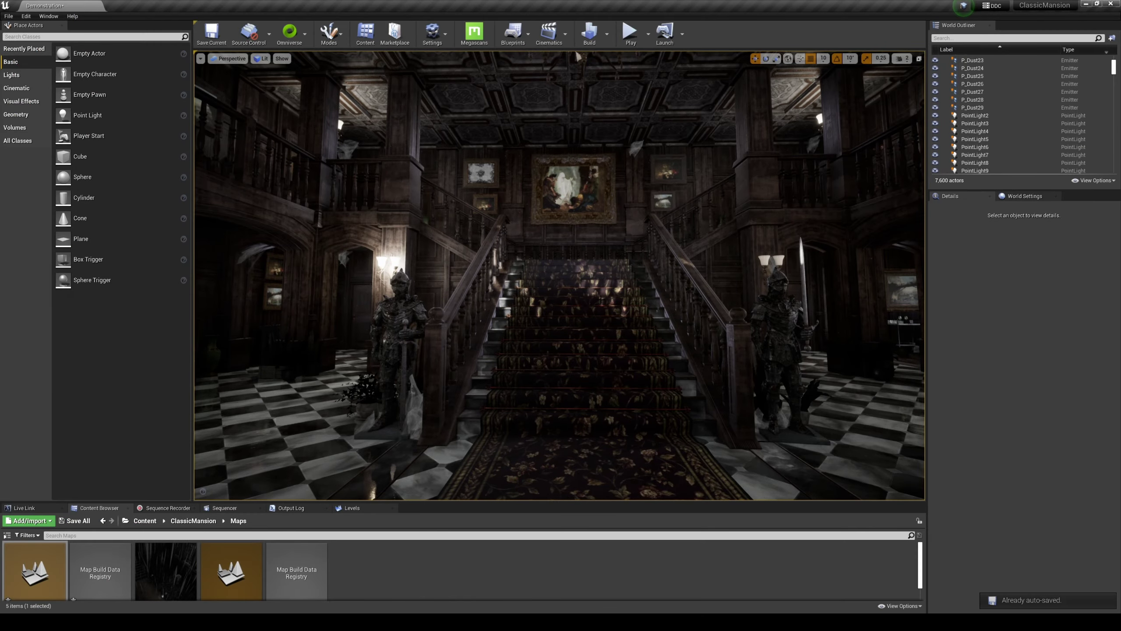